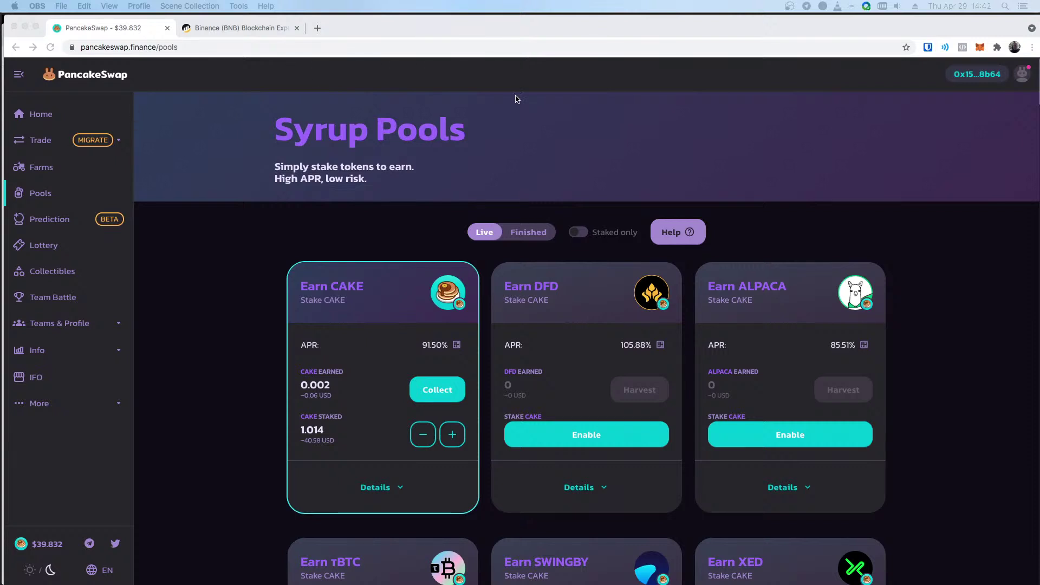
{"action": "left_click", "coordinate": [109, 6]}
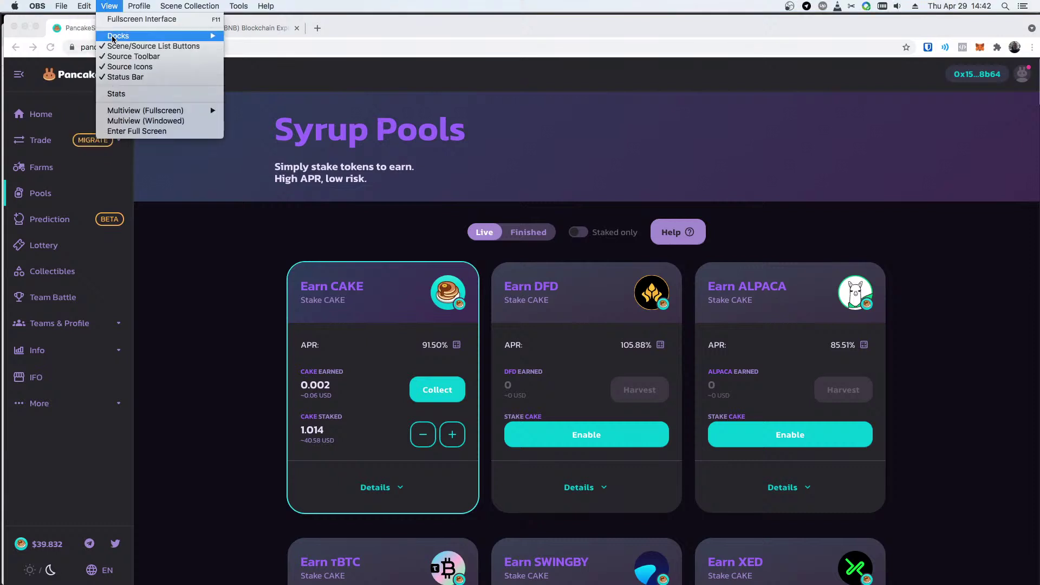
{"action": "left_click", "coordinate": [109, 6]}
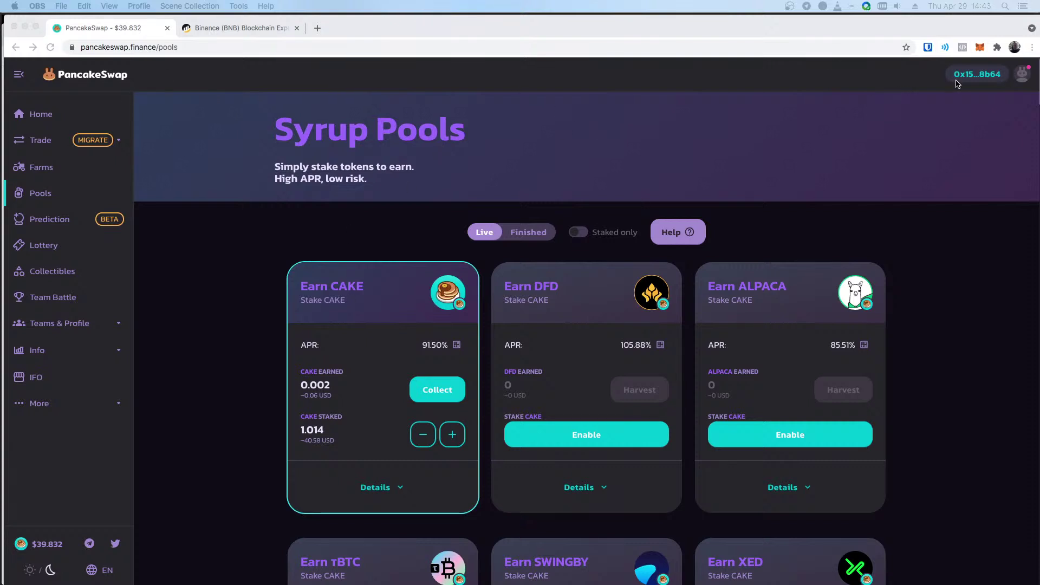
{"action": "left_click", "coordinate": [84, 6]}
{"action": "mouse_move", "coordinate": [109, 6]}
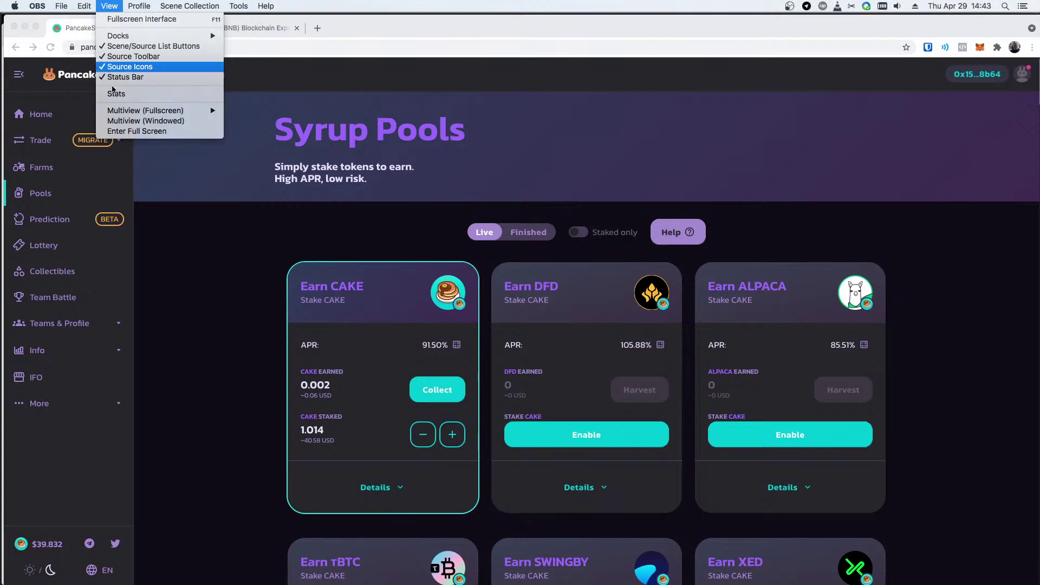
- Open the browser's JavaScript console for the Syrup Pools page, highlight the "Invalid JSON RPC response" error, and close the developer tools
{"action": "left_click", "coordinate": [430, 42]}
{"action": "left_click", "coordinate": [123, 6]}
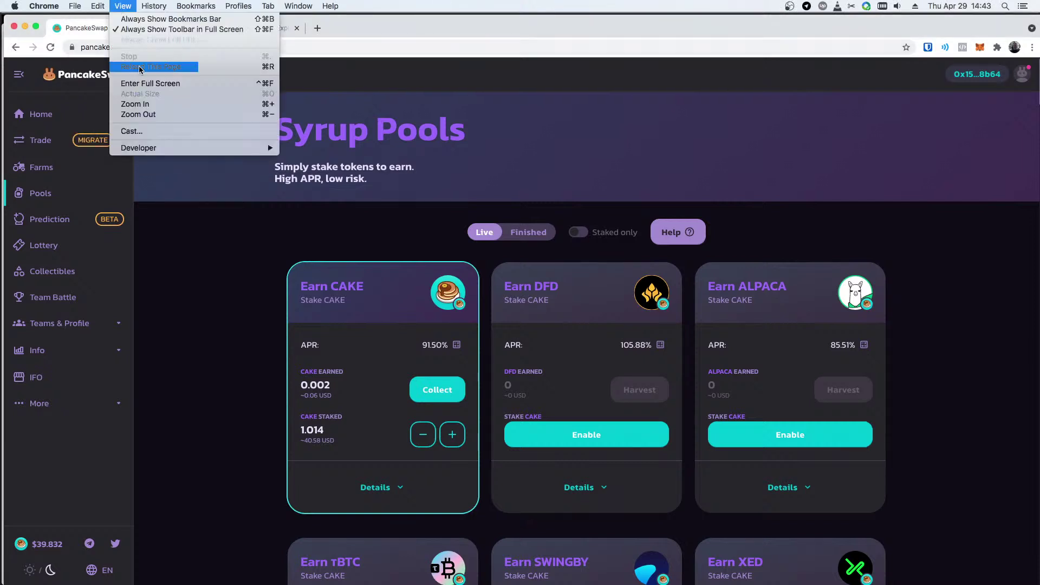
{"action": "mouse_move", "coordinate": [173, 149]}
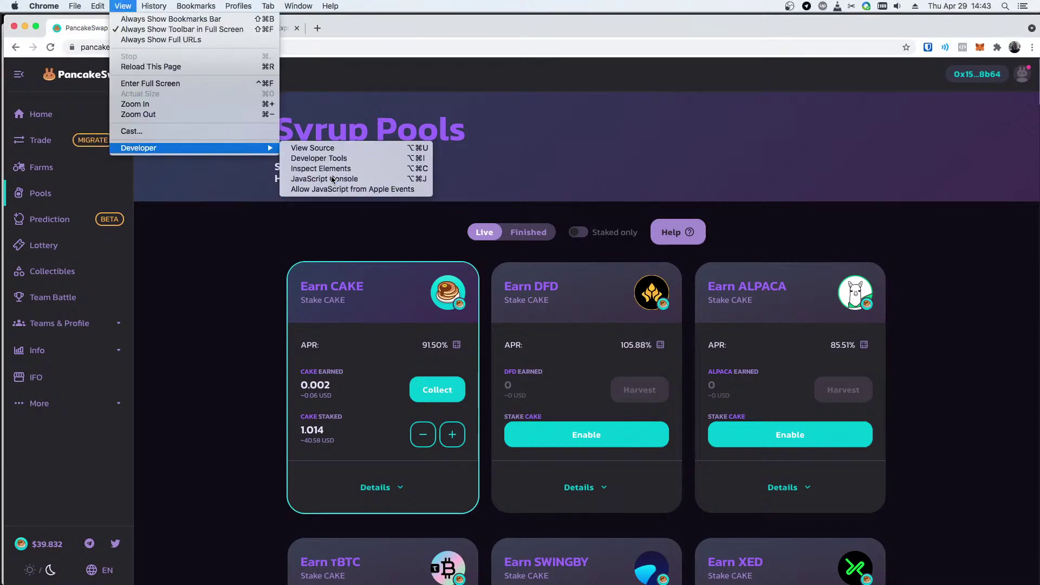
{"action": "key", "text": "Escape"}
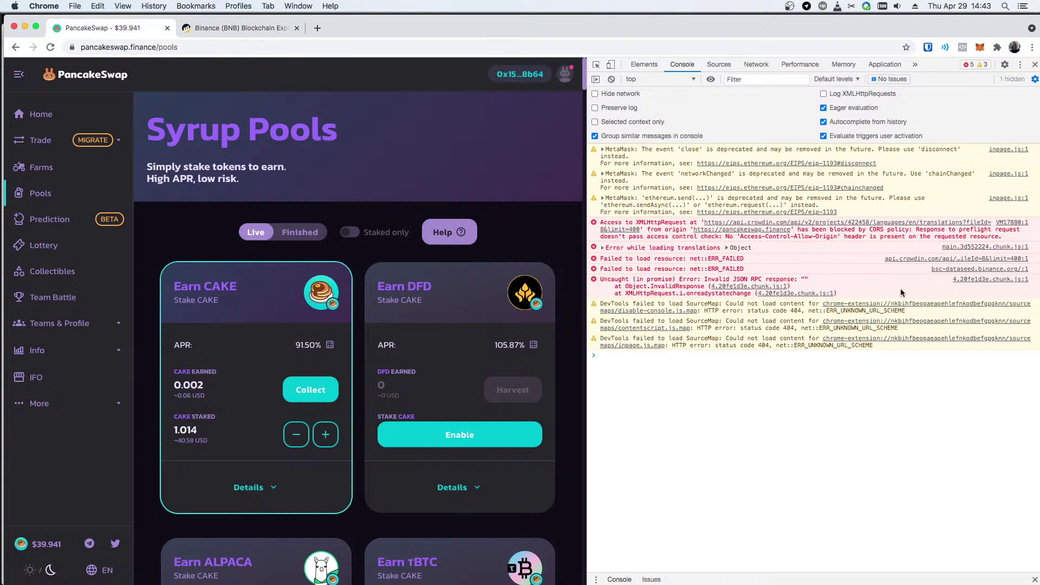
{"action": "left_click_drag", "start_coordinate": [812, 279], "coordinate": [600, 281]}
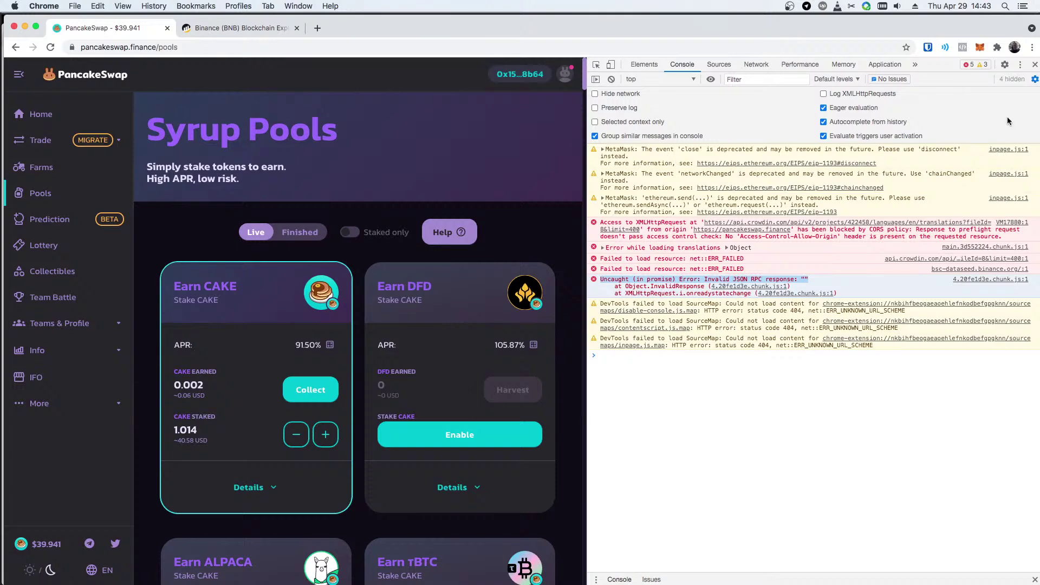
{"action": "left_click", "coordinate": [1035, 65]}
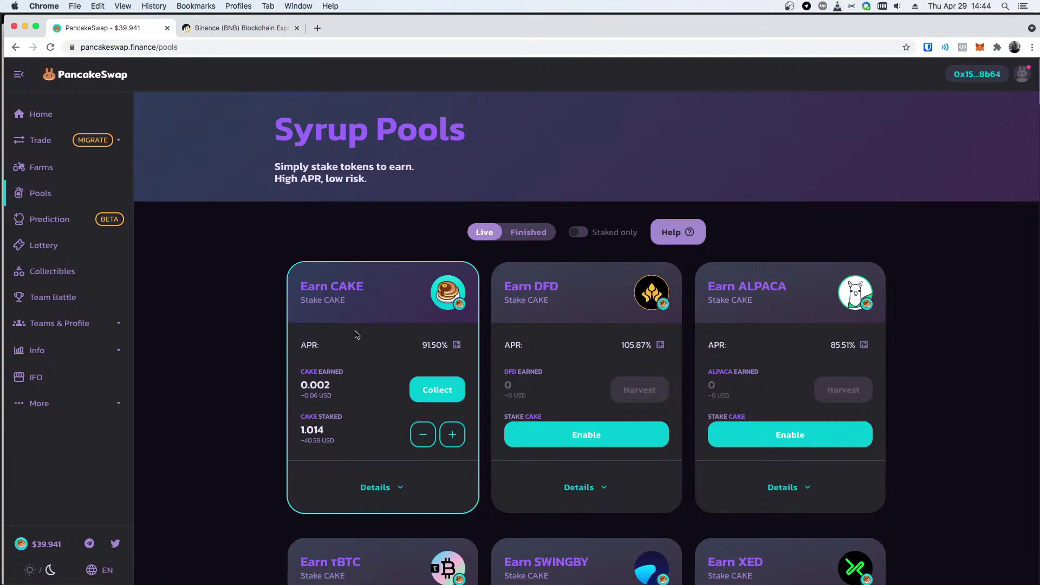
- Highlight the CAKE staked amount in the Earn CAKE pool and check the token balances in the MetaMask wallet
{"action": "left_click_drag", "start_coordinate": [297, 432], "coordinate": [328, 432]}
{"action": "left_click", "coordinate": [980, 48]}
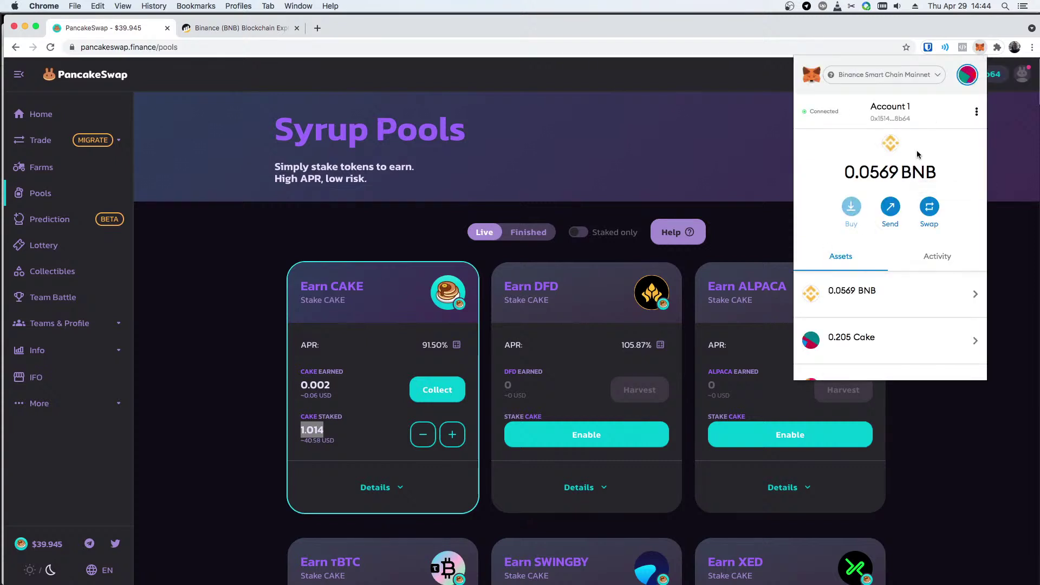
{"action": "scroll", "coordinate": [889, 244], "scroll_direction": "down", "scroll_amount": 3}
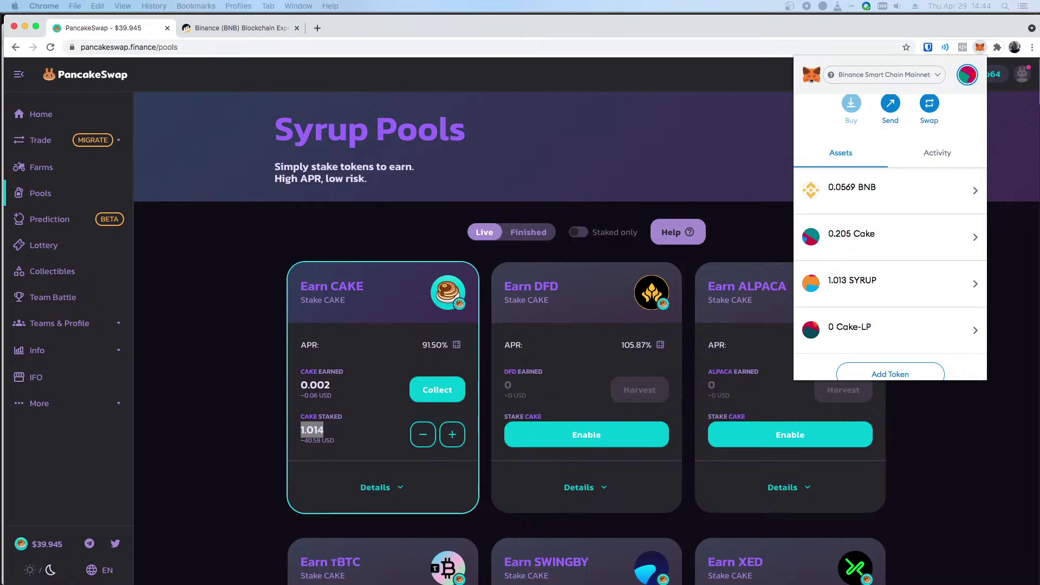
- Examine the recent price trend on the CAKE/TetherUS hourly chart in TradingView
{"action": "left_click", "coordinate": [262, 28]}
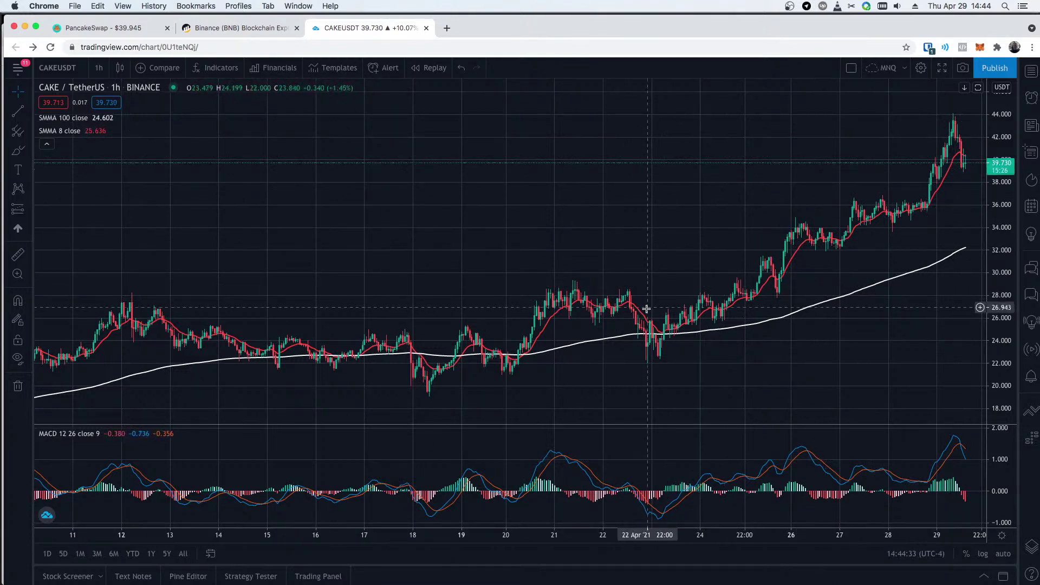
{"action": "scroll", "coordinate": [757, 218], "scroll_direction": "left", "scroll_amount": 1}
{"action": "left_click_drag", "start_coordinate": [758, 218], "coordinate": [665, 219]}
{"action": "scroll", "coordinate": [700, 219], "scroll_direction": "up", "scroll_amount": 5}
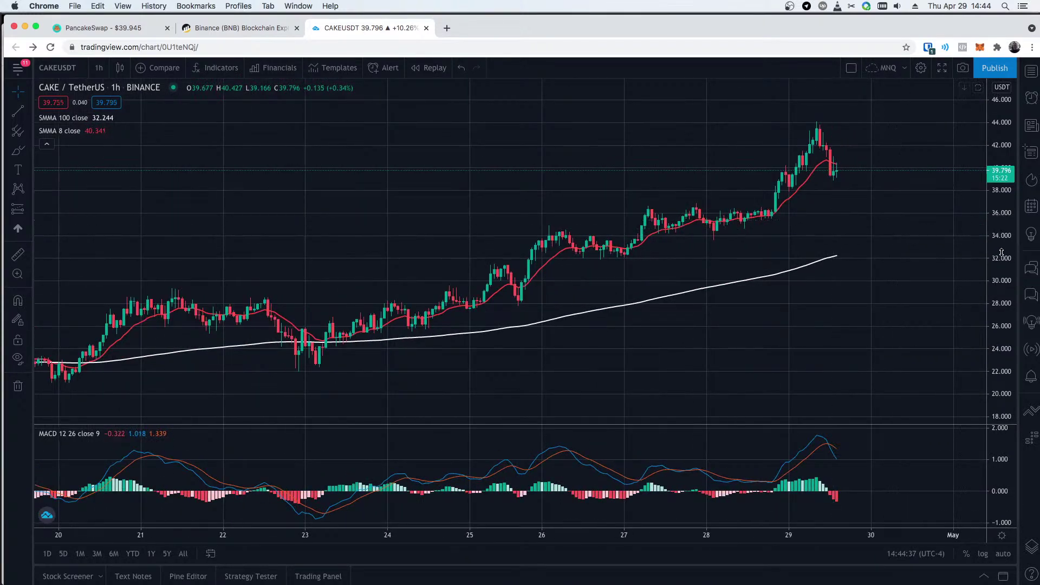
{"action": "scroll", "coordinate": [864, 228], "scroll_direction": "up", "scroll_amount": 5}
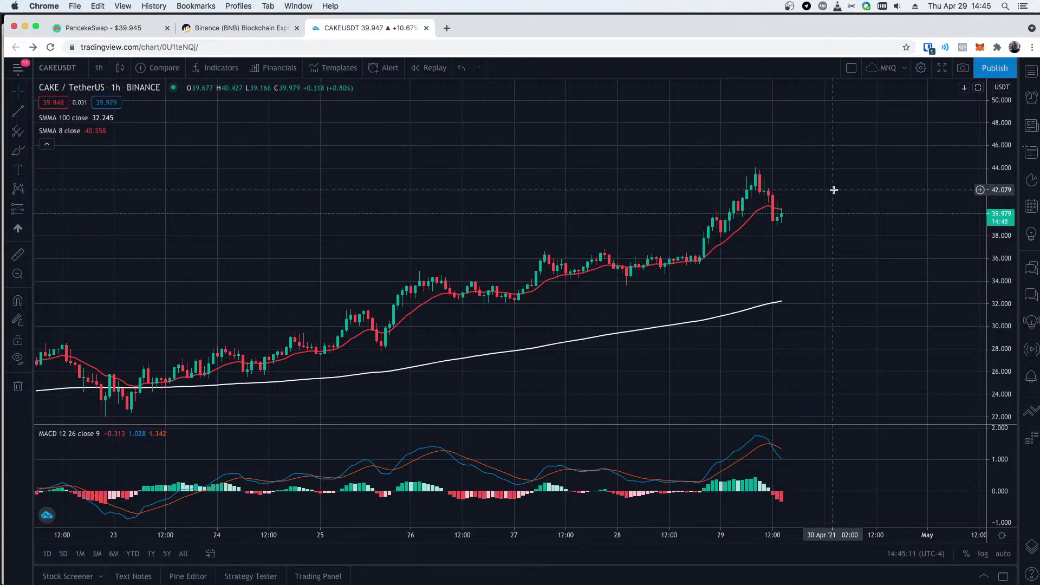
{"action": "scroll", "coordinate": [927, 246], "scroll_direction": "down", "scroll_amount": 5}
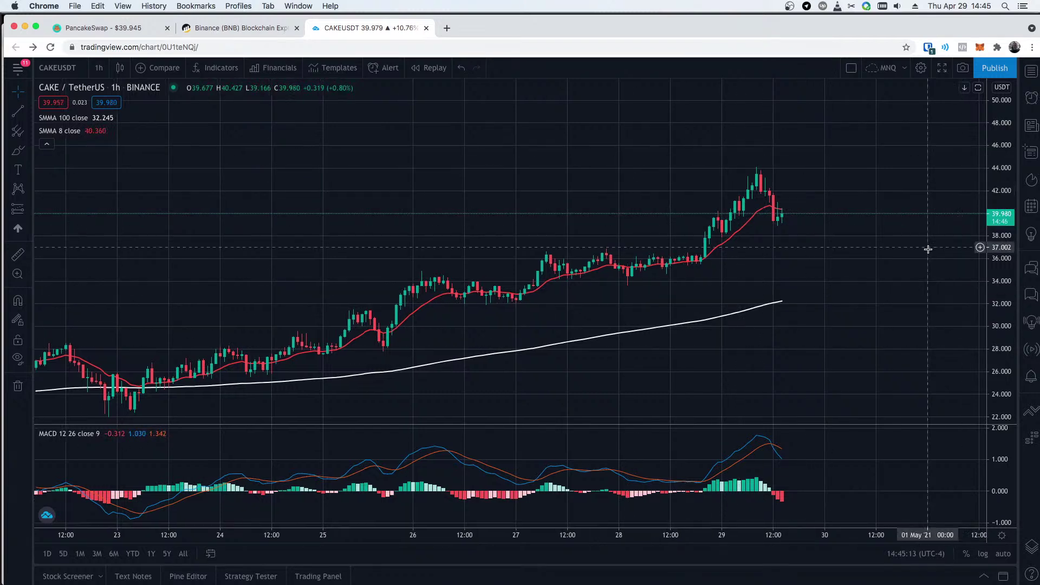
{"action": "scroll", "coordinate": [948, 212], "scroll_direction": "down", "scroll_amount": 5}
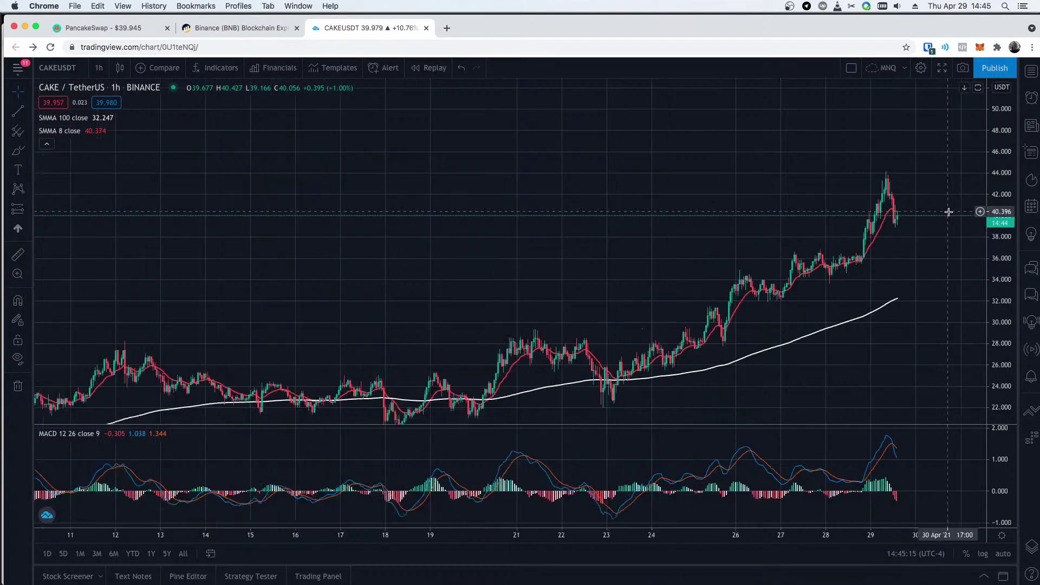
{"action": "scroll", "coordinate": [918, 284], "scroll_direction": "right", "scroll_amount": 5}
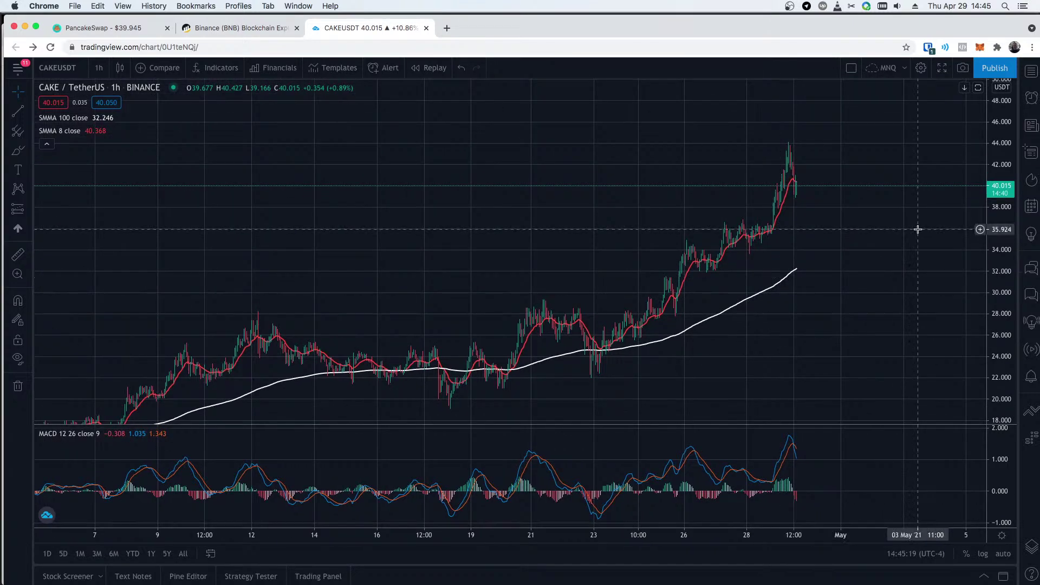
{"action": "scroll", "coordinate": [918, 230], "scroll_direction": "right", "scroll_amount": 3}
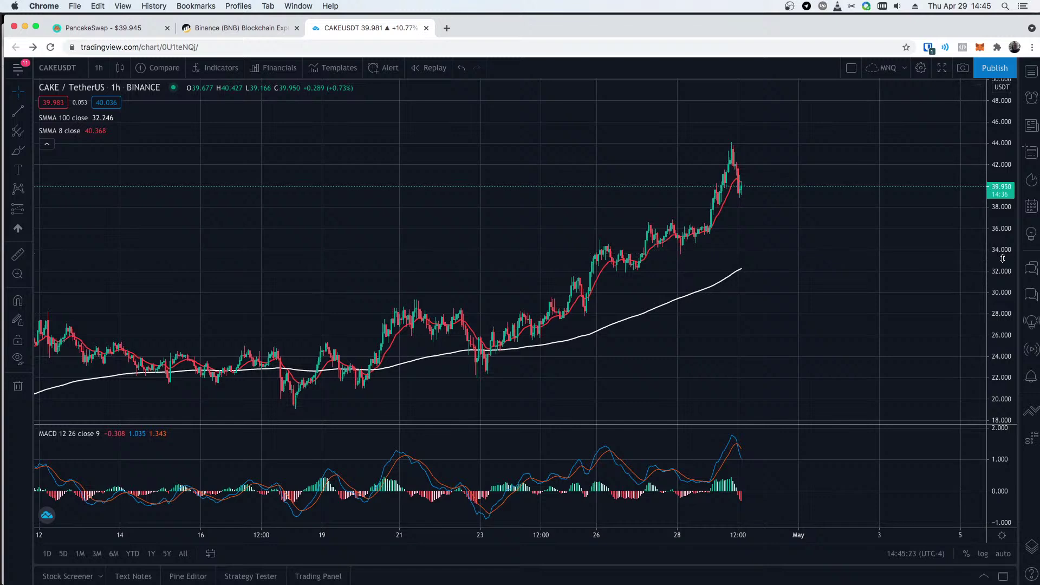
{"action": "left_click_drag", "start_coordinate": [1013, 271], "coordinate": [1010, 231]}
{"action": "left_click_drag", "start_coordinate": [911, 237], "coordinate": [900, 282]}
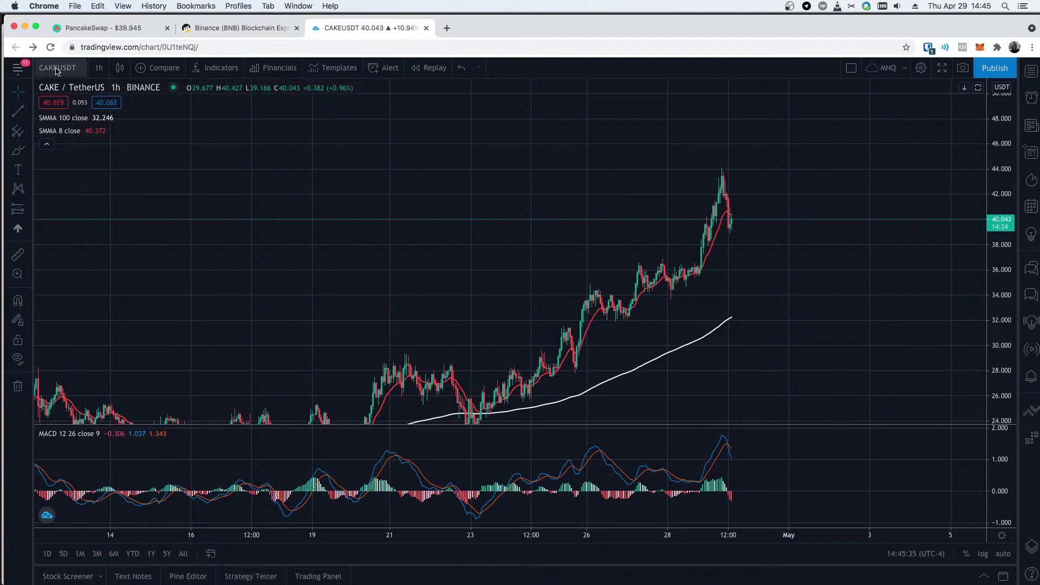
- Change the chart symbol to CAKEBNB, the CAKE / Binance Coin pair on Binance
{"action": "left_click", "coordinate": [86, 86]}
{"action": "left_click", "coordinate": [354, 185]}
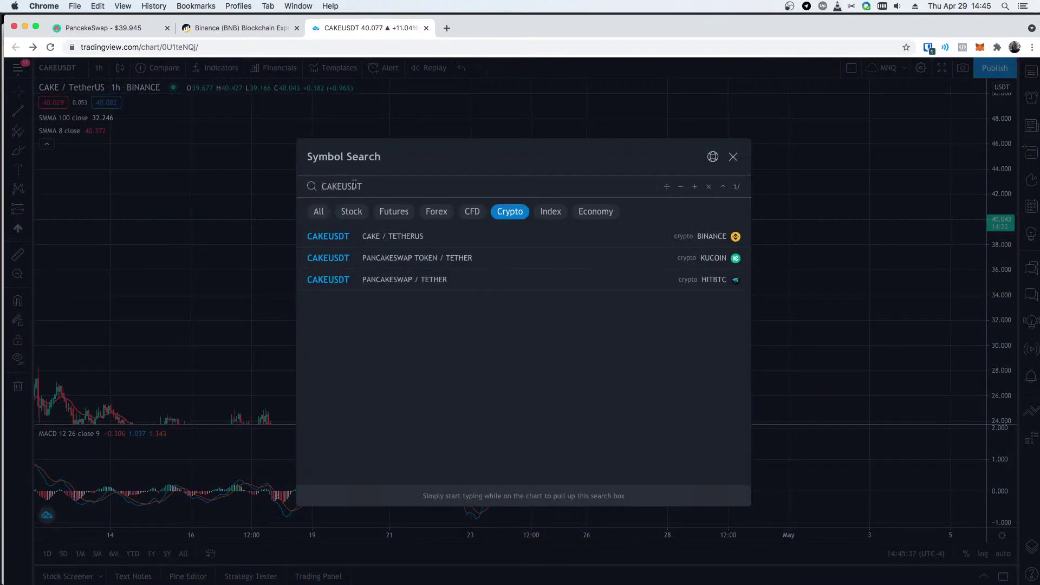
{"action": "left_click_drag", "start_coordinate": [343, 185], "coordinate": [394, 187]}
{"action": "type", "text": "BN"}
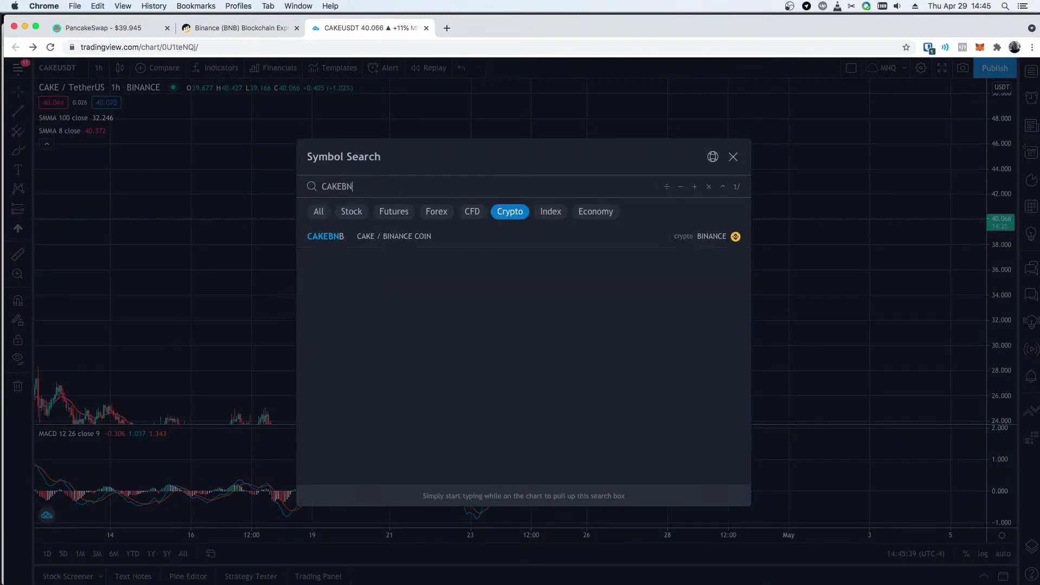
{"action": "key", "text": "Down"}
{"action": "key", "text": "Return"}
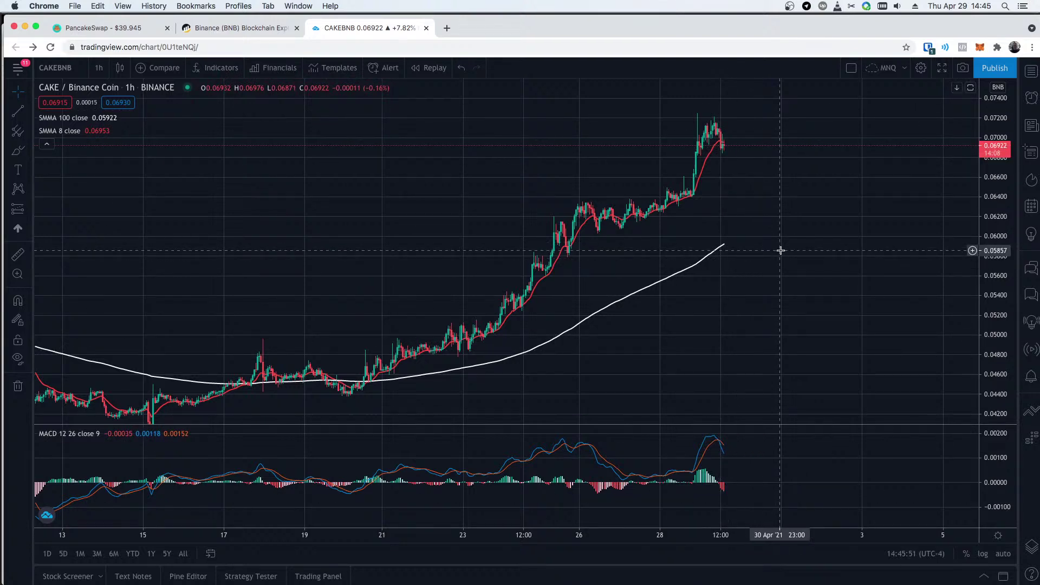
- Set the CAKE / Binance Coin chart's interval to 1 day and view its price history
{"action": "left_click", "coordinate": [98, 68]}
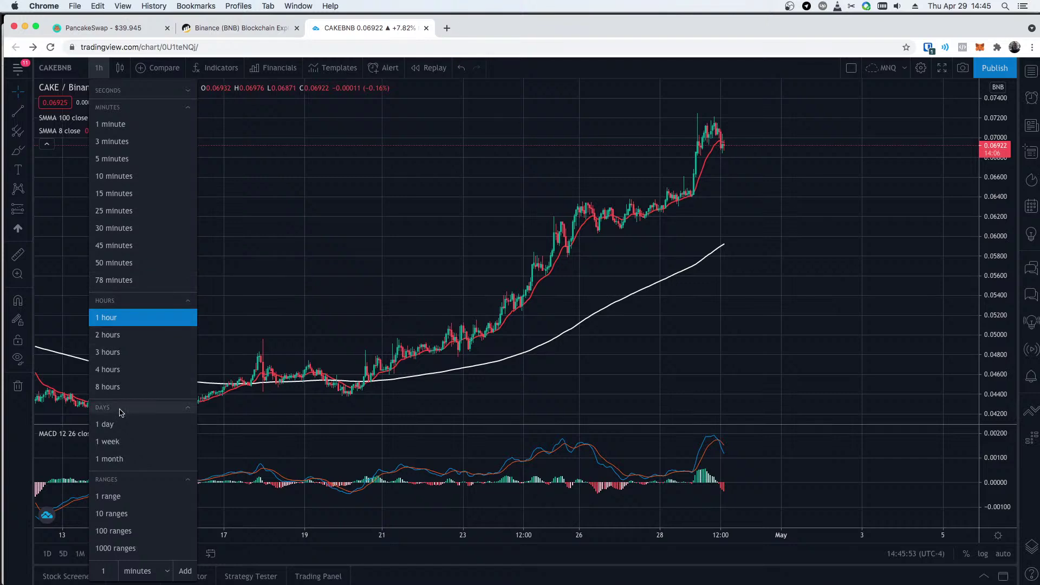
{"action": "left_click", "coordinate": [109, 424]}
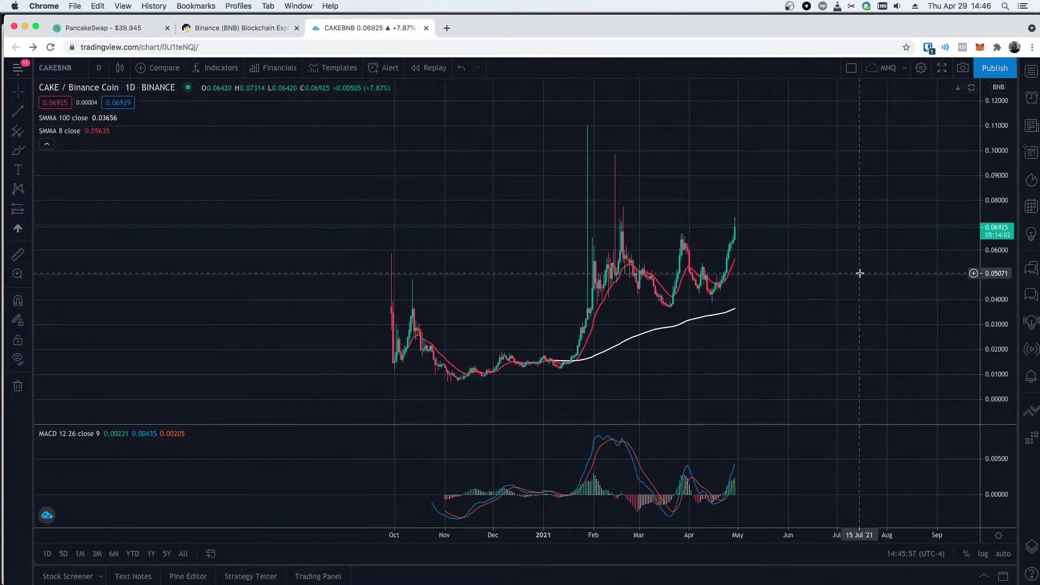
{"action": "scroll", "coordinate": [860, 273], "scroll_direction": "down", "scroll_amount": 1}
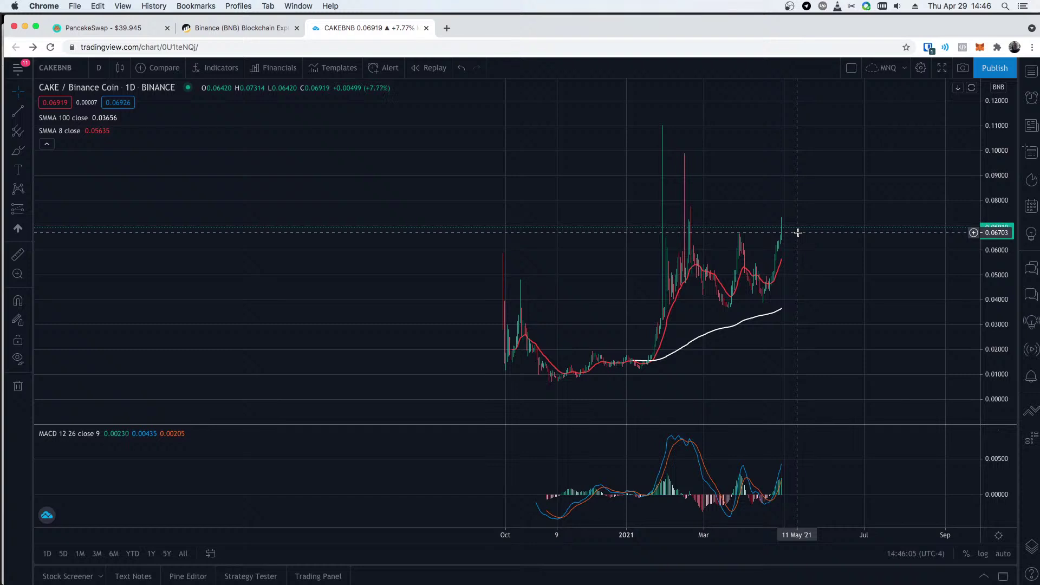
{"action": "scroll", "coordinate": [799, 232], "scroll_direction": "up", "scroll_amount": 3}
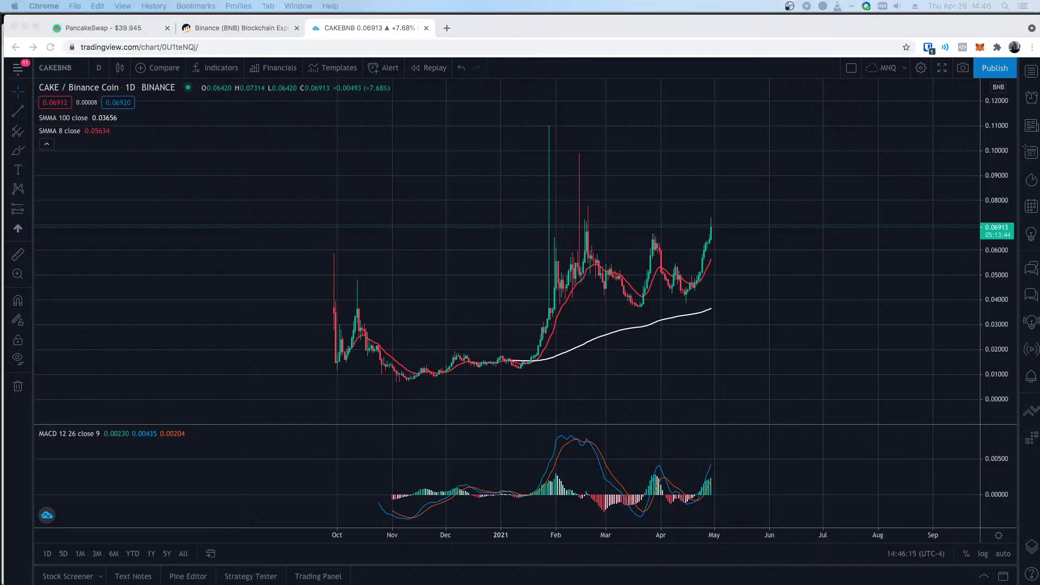
- Return to the PancakeSwap site and open its token Exchange page
{"action": "left_click", "coordinate": [106, 28]}
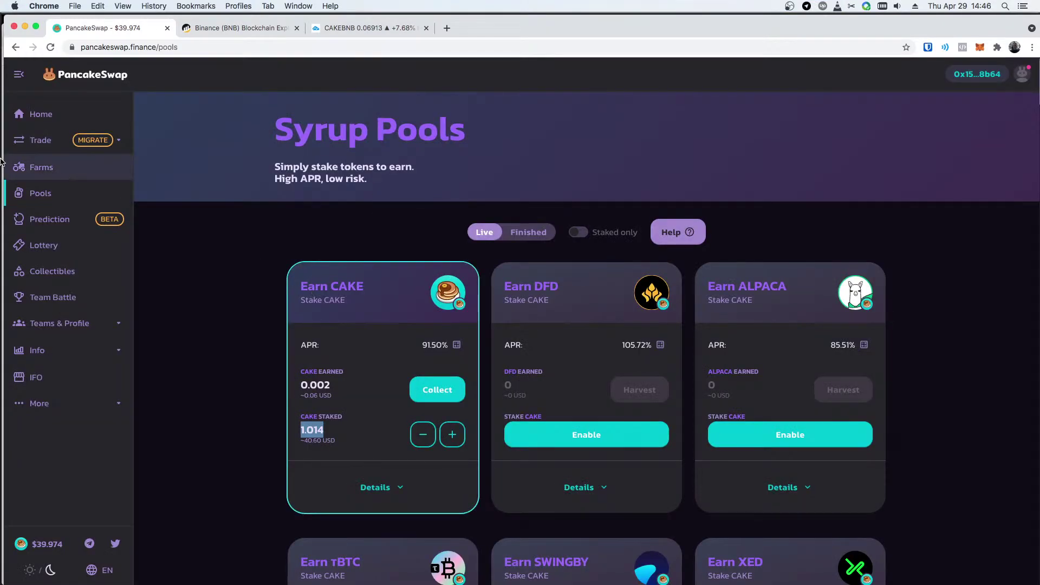
{"action": "left_click", "coordinate": [28, 142]}
{"action": "left_click", "coordinate": [40, 202]}
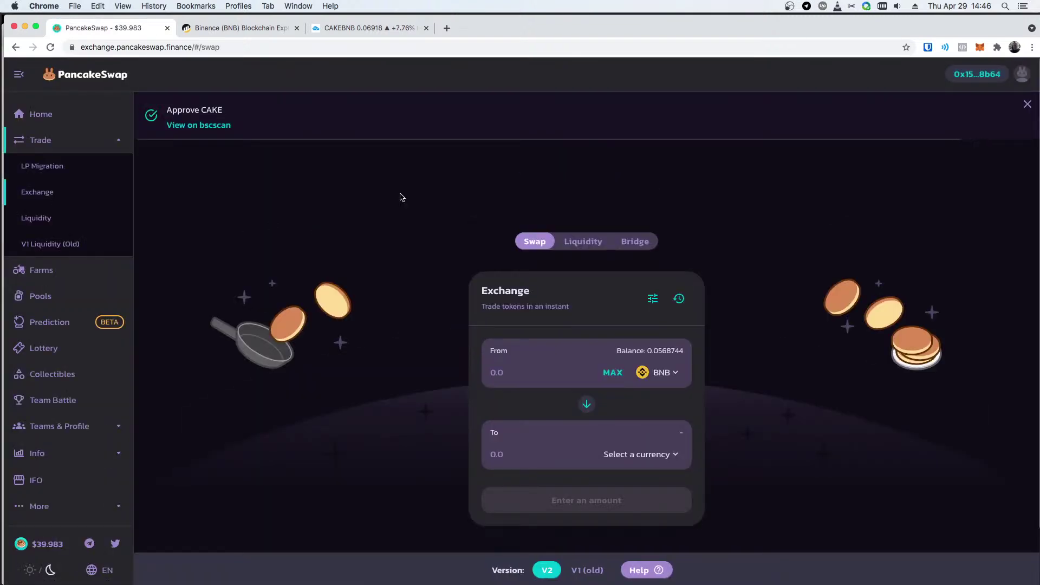
- Open the PancakeSwap Farms page and look through the list of live farms
{"action": "left_click", "coordinate": [46, 275]}
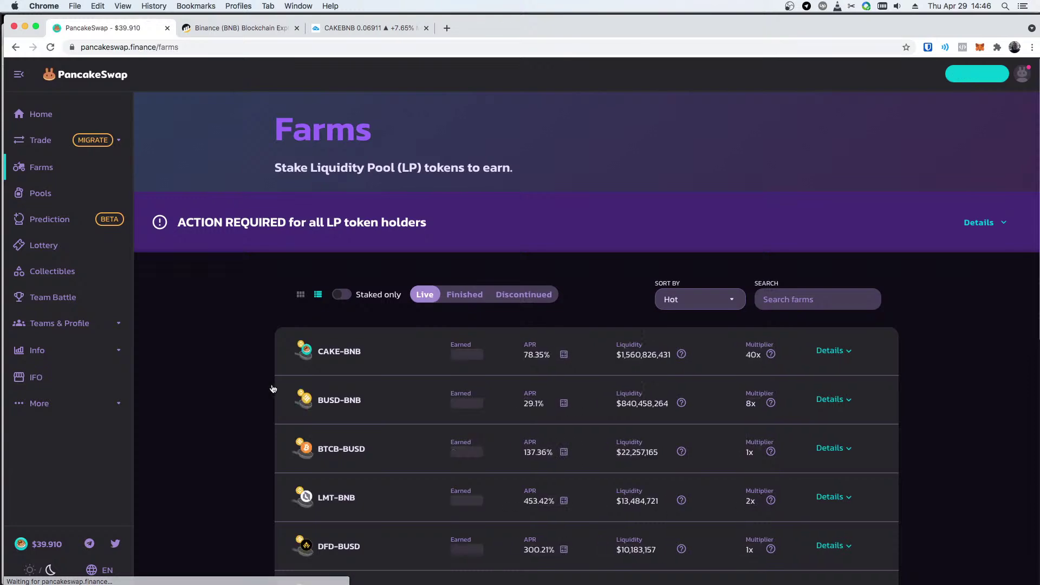
{"action": "scroll", "coordinate": [584, 346], "scroll_direction": "down", "scroll_amount": 5}
{"action": "scroll", "coordinate": [582, 356], "scroll_direction": "up", "scroll_amount": 1}
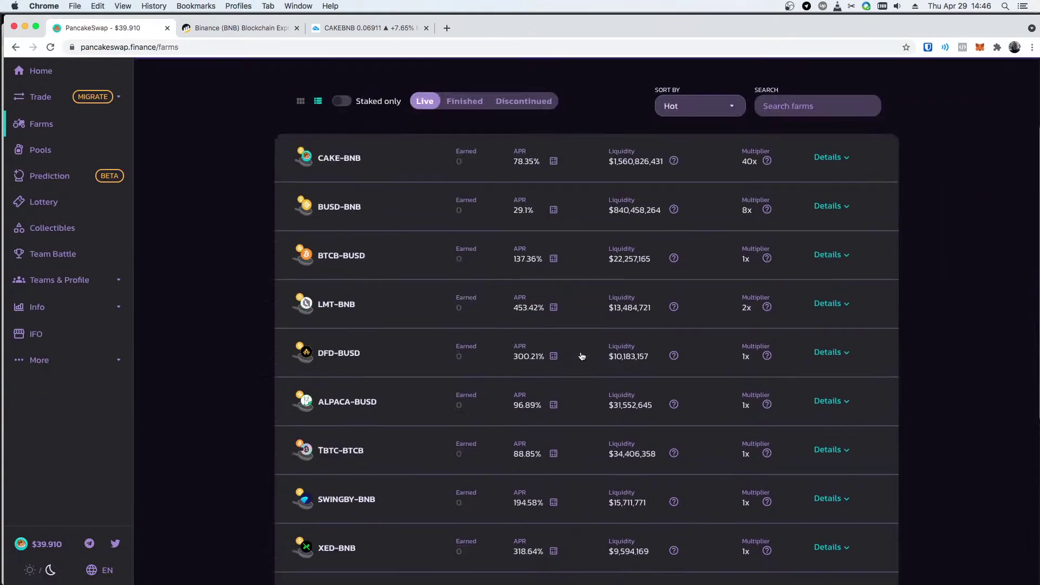
{"action": "scroll", "coordinate": [582, 355], "scroll_direction": "down", "scroll_amount": 4}
{"action": "scroll", "coordinate": [582, 357], "scroll_direction": "up", "scroll_amount": 7}
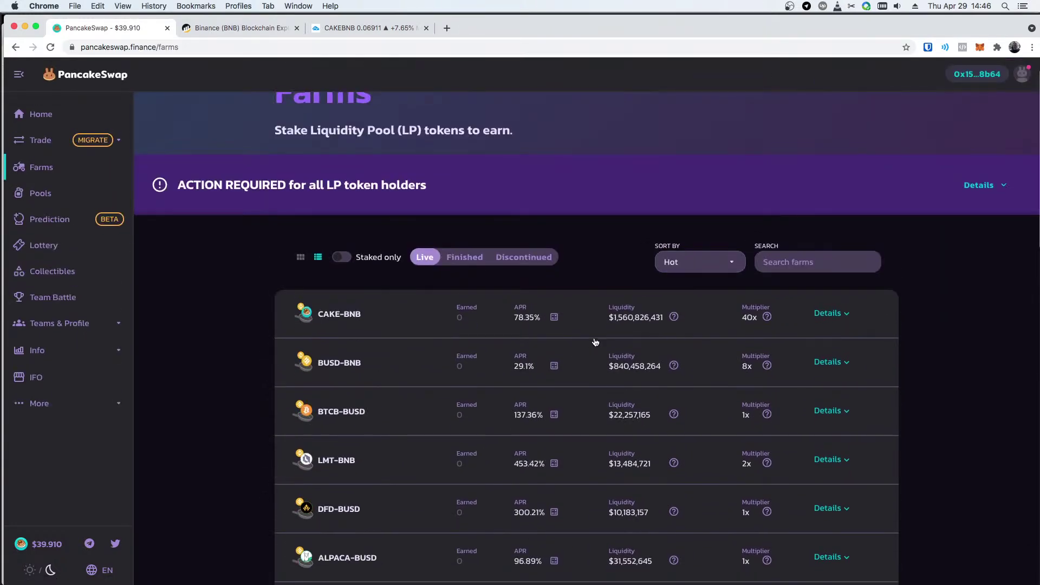
- Search the farms for "cake" and expand the CAKE-BNB farm's details with its LP staking option
{"action": "left_click", "coordinate": [794, 264]}
{"action": "type", "text": "cake"}
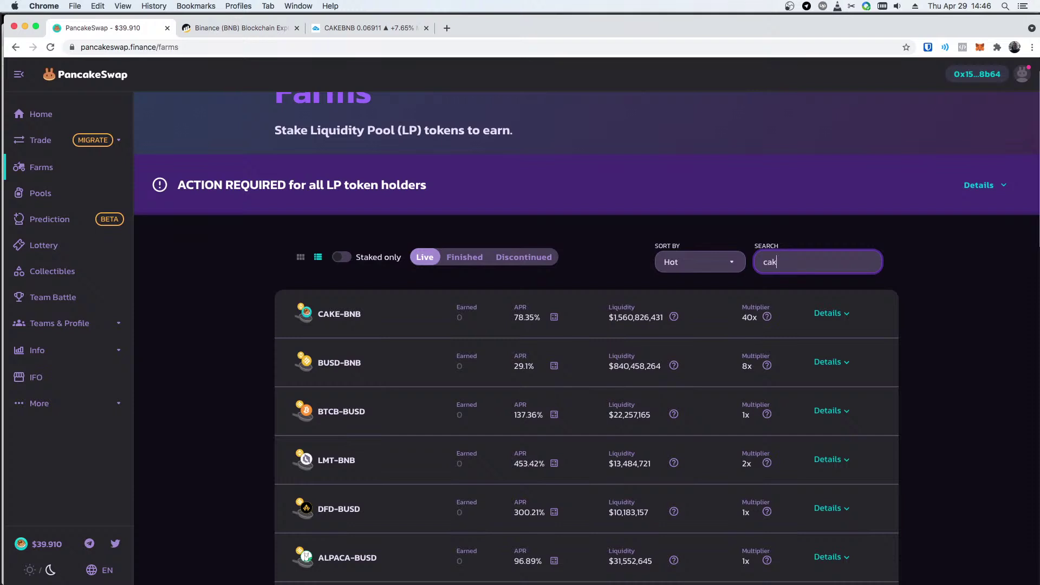
{"action": "left_click", "coordinate": [332, 315]}
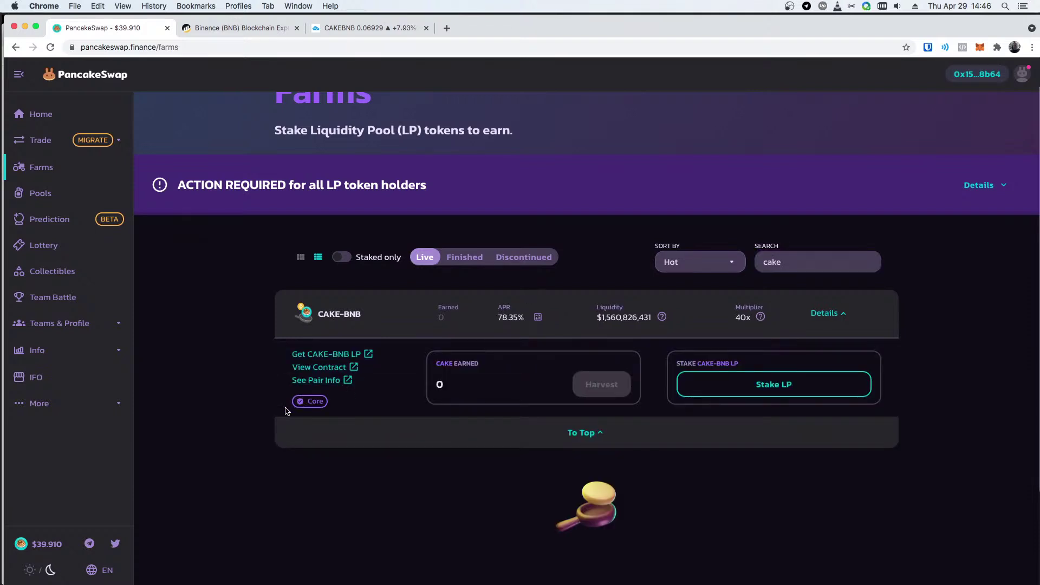
{"action": "left_click", "coordinate": [759, 385]}
- Check the MetaMask wallet's asset list for the BNB, Cake, SYRUP and Cake-LP balances
{"action": "left_click", "coordinate": [982, 48]}
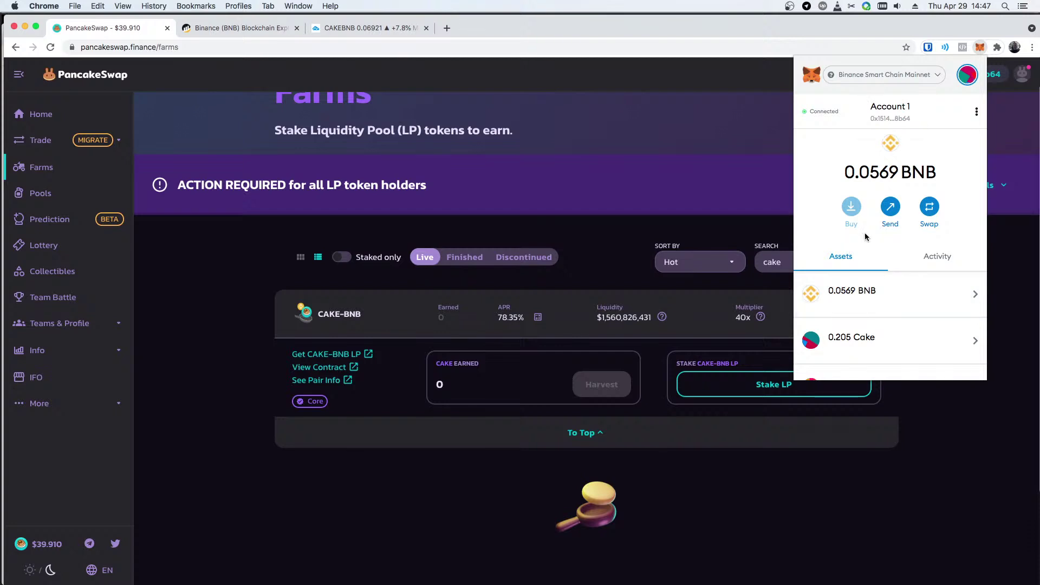
{"action": "scroll", "coordinate": [921, 325], "scroll_direction": "down", "scroll_amount": 3}
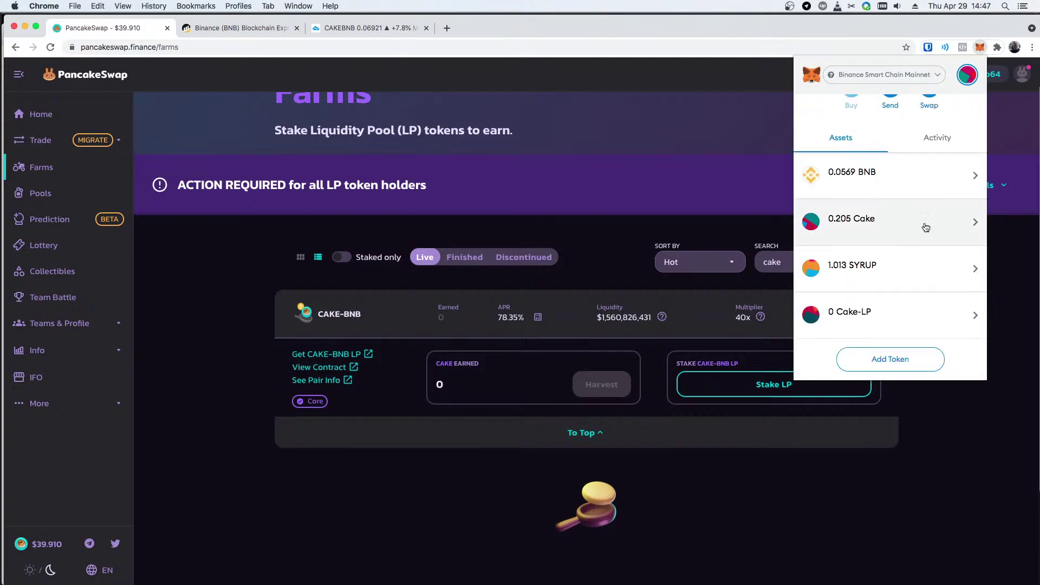
{"action": "scroll", "coordinate": [927, 217], "scroll_direction": "up", "scroll_amount": 3}
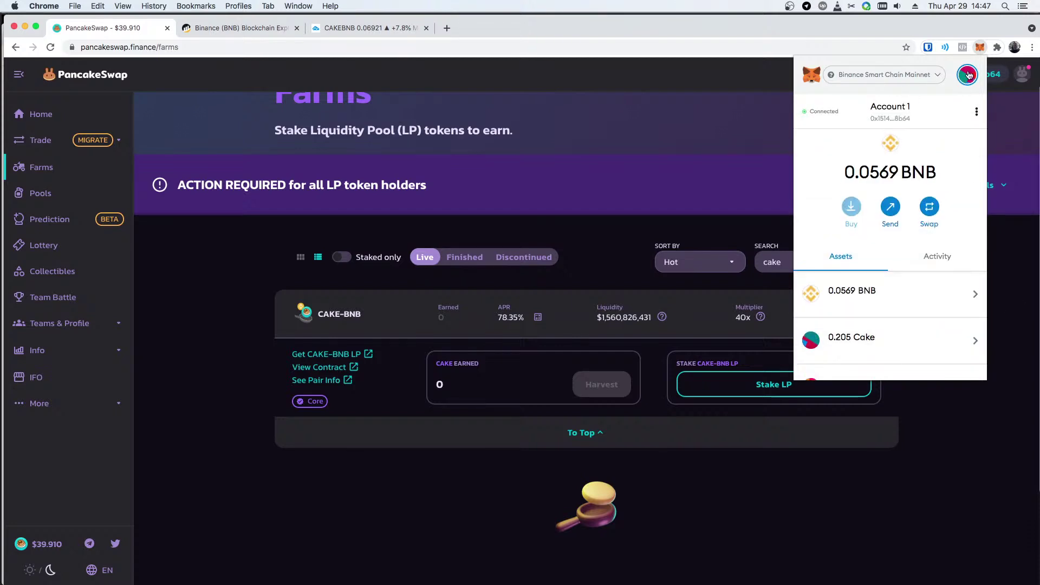
- Check the staked CAKE amount in the Earn CAKE card on the Pools page and open the token Exchange page
{"action": "left_click", "coordinate": [979, 47]}
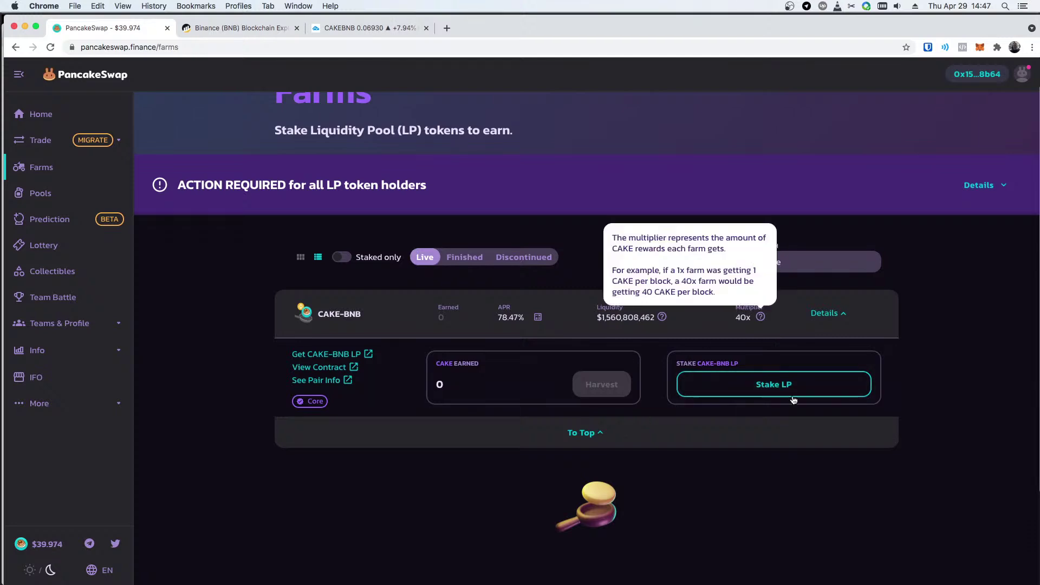
{"action": "left_click", "coordinate": [53, 197]}
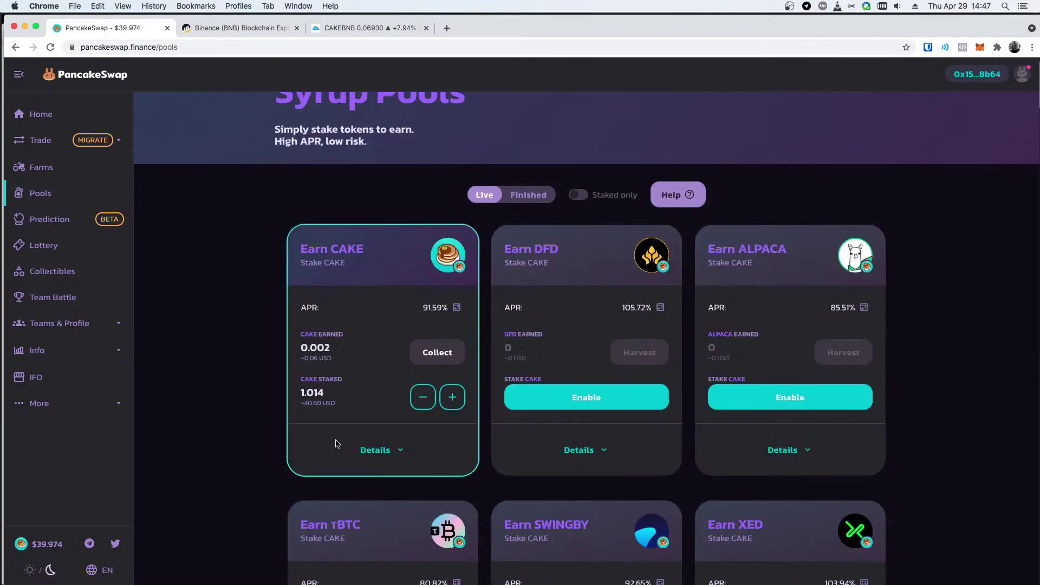
{"action": "left_click_drag", "start_coordinate": [300, 394], "coordinate": [325, 395]}
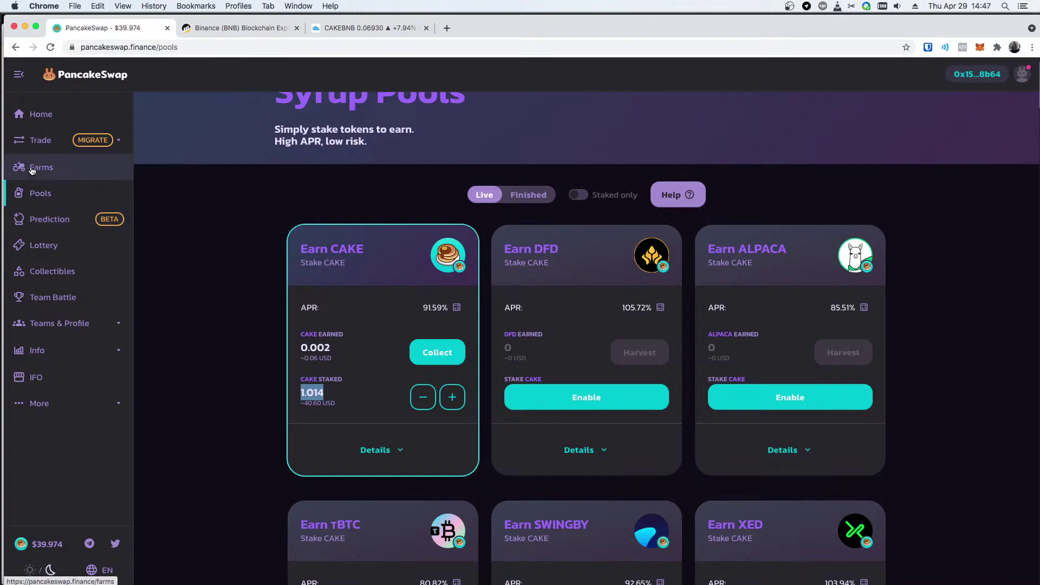
{"action": "scroll", "coordinate": [557, 371], "scroll_direction": "up", "scroll_amount": 1}
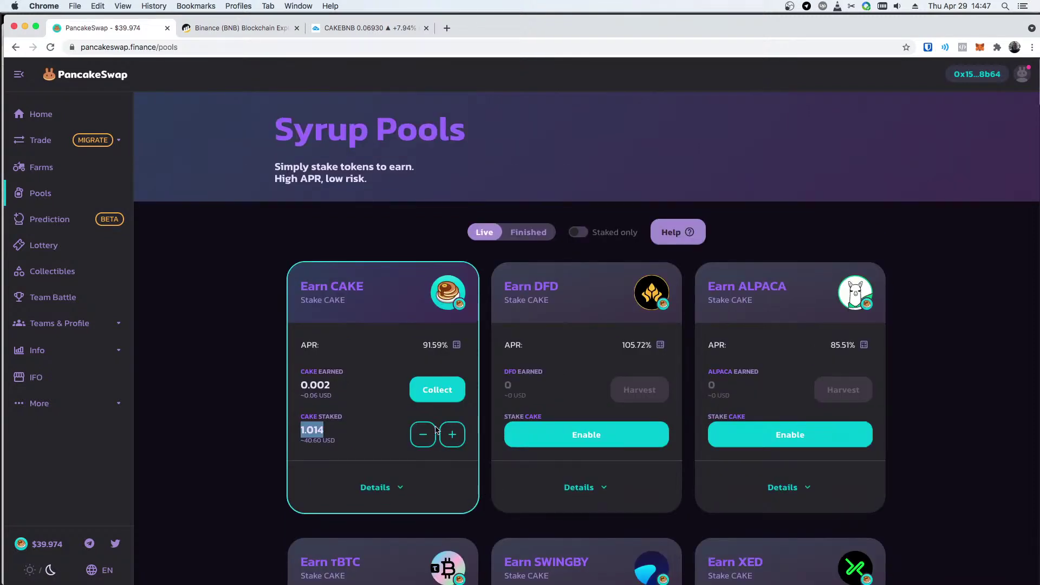
{"action": "left_click", "coordinate": [44, 147]}
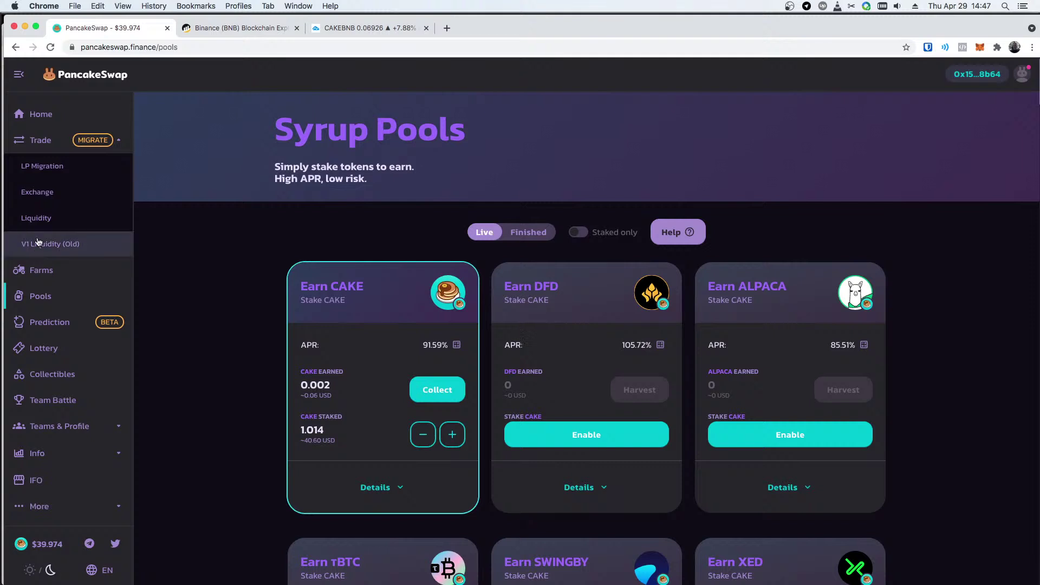
{"action": "left_click", "coordinate": [34, 194]}
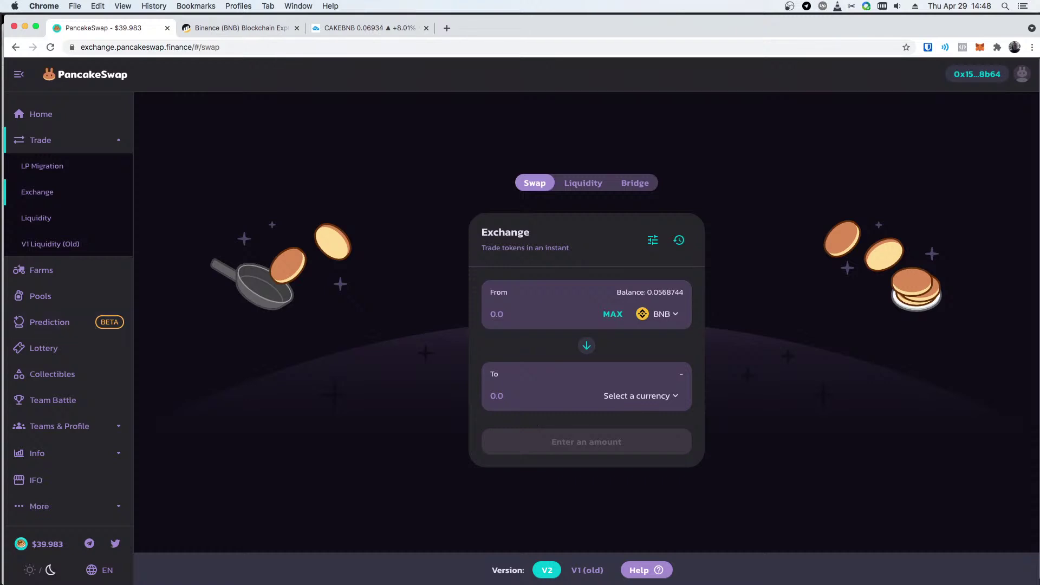
- Open the CAKE-BNB farm's Stake LP dialog on the Farms page and follow its link to get CAKE-BNB LP
{"action": "left_click", "coordinate": [33, 269]}
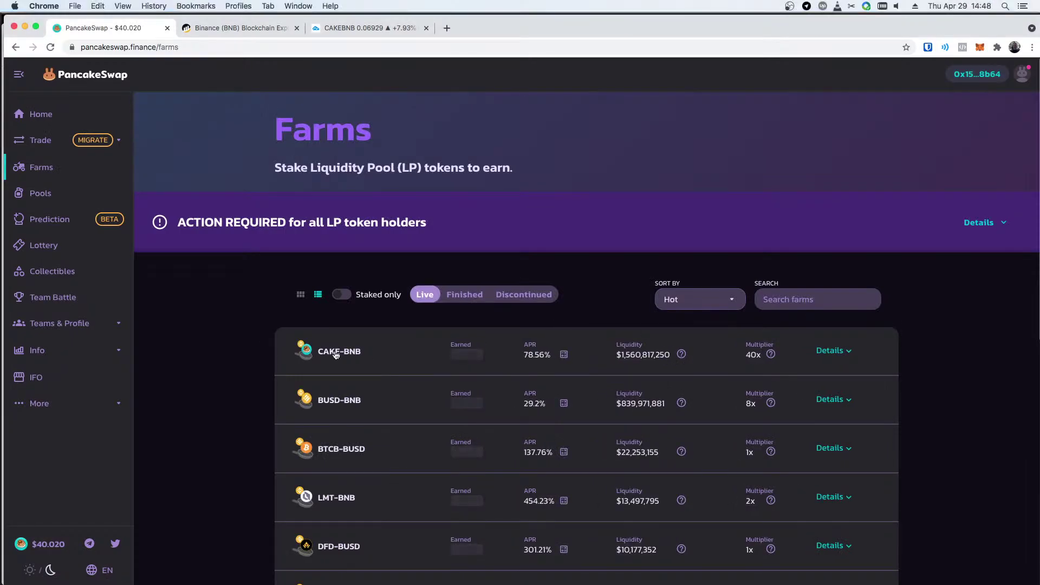
{"action": "left_click", "coordinate": [711, 346]}
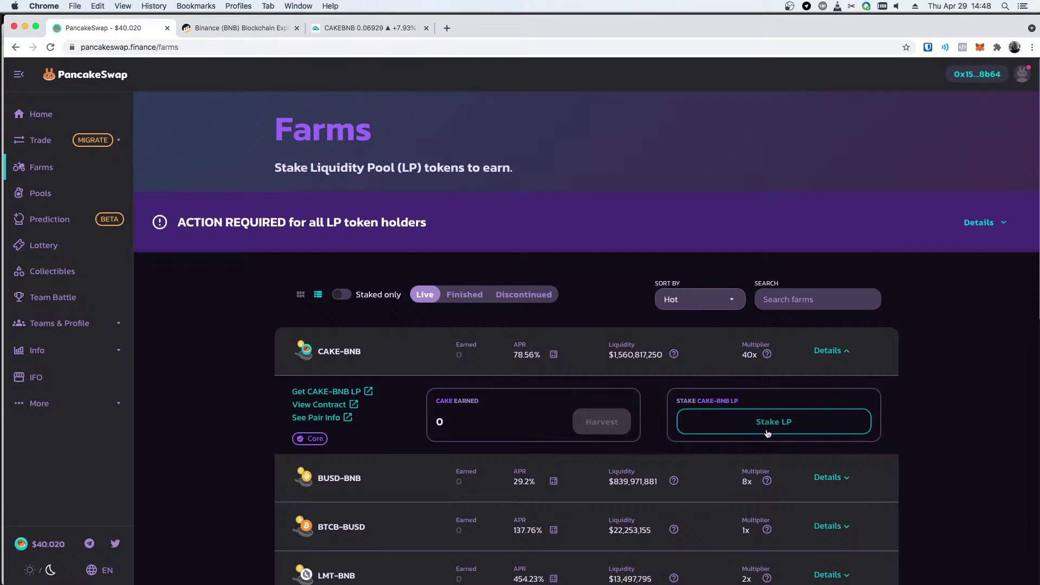
{"action": "left_click", "coordinate": [767, 428]}
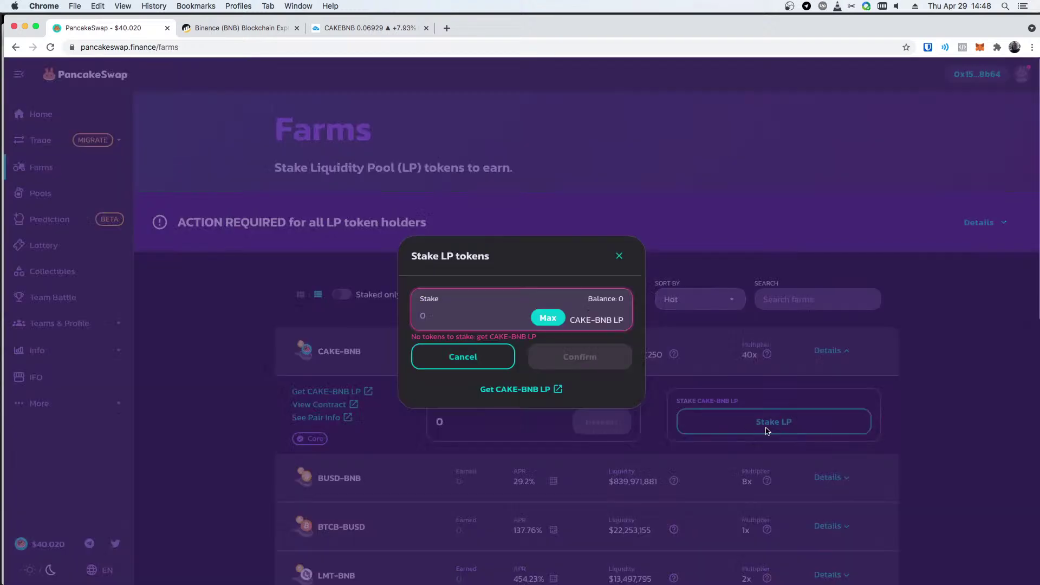
{"action": "left_click", "coordinate": [548, 320]}
{"action": "left_click", "coordinate": [519, 390]}
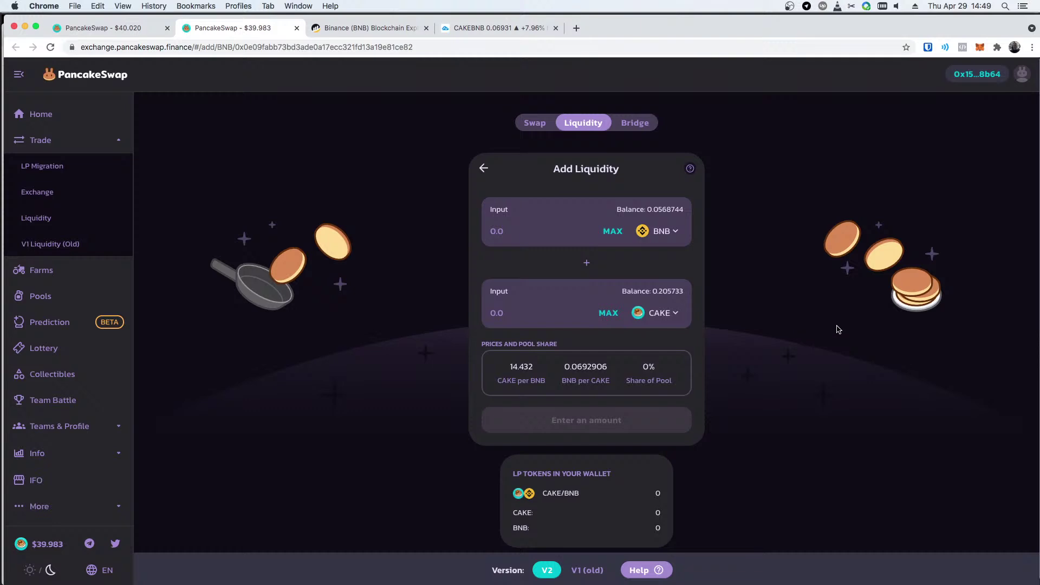
- Try different liquidity amounts for the BNB/CAKE pair: maximum CAKE, 0.009 BNB and maximum BNB
{"action": "left_click", "coordinate": [609, 315]}
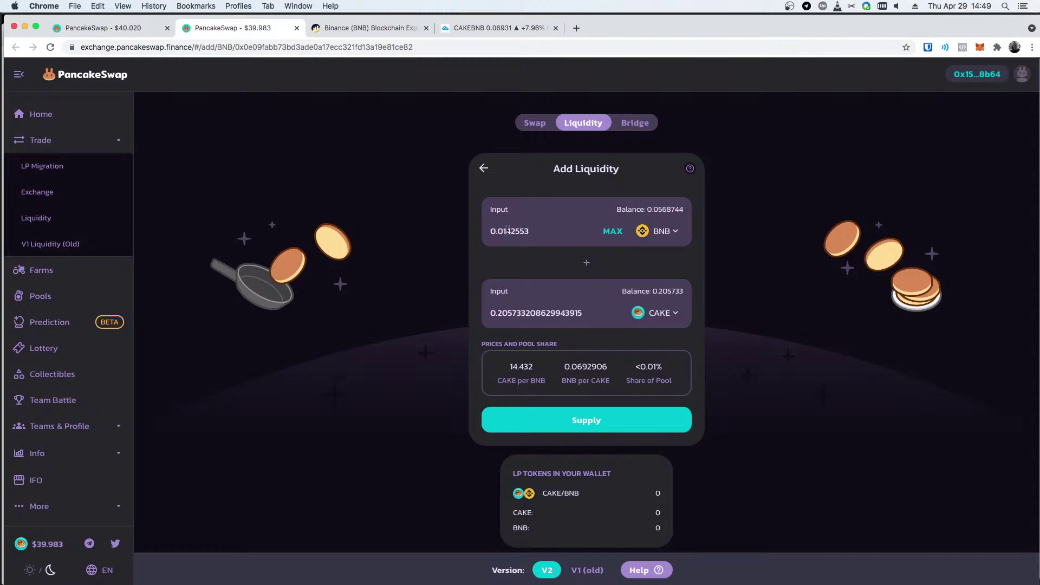
{"action": "left_click_drag", "start_coordinate": [508, 231], "coordinate": [530, 231]}
{"action": "key", "text": "BackSpace"}
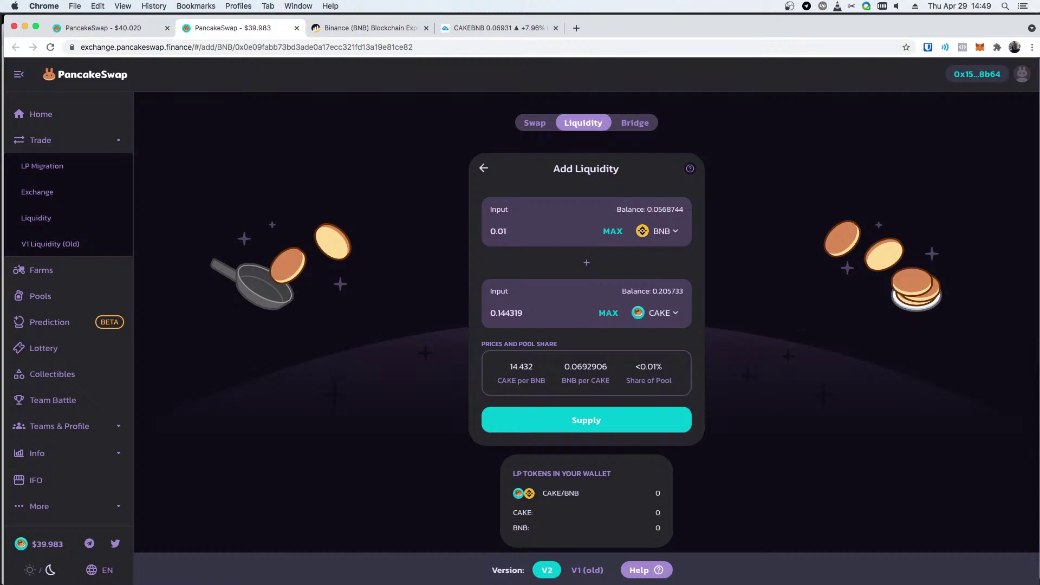
{"action": "key", "text": "BackSpace"}
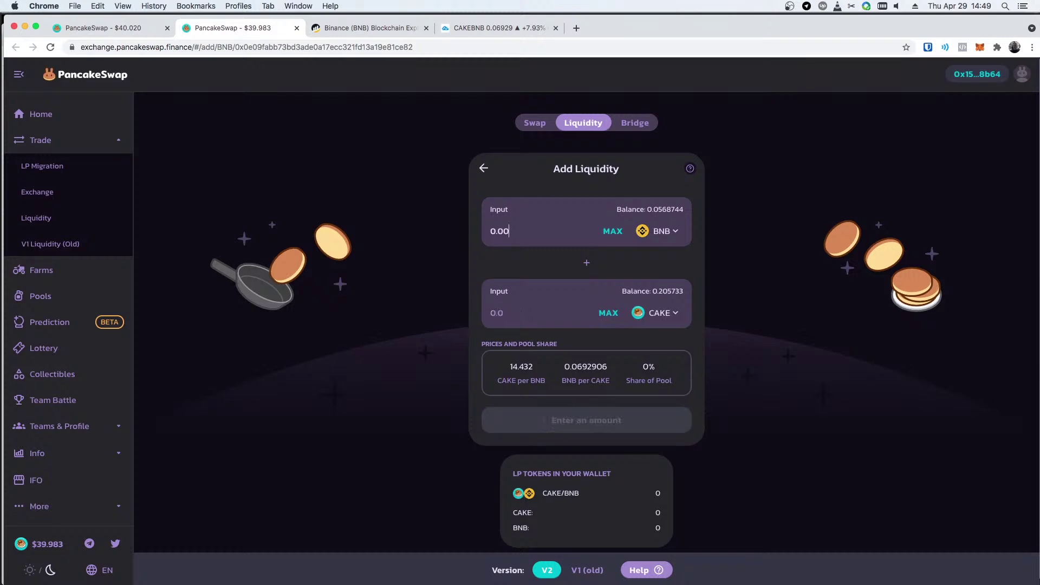
{"action": "type", "text": "09"}
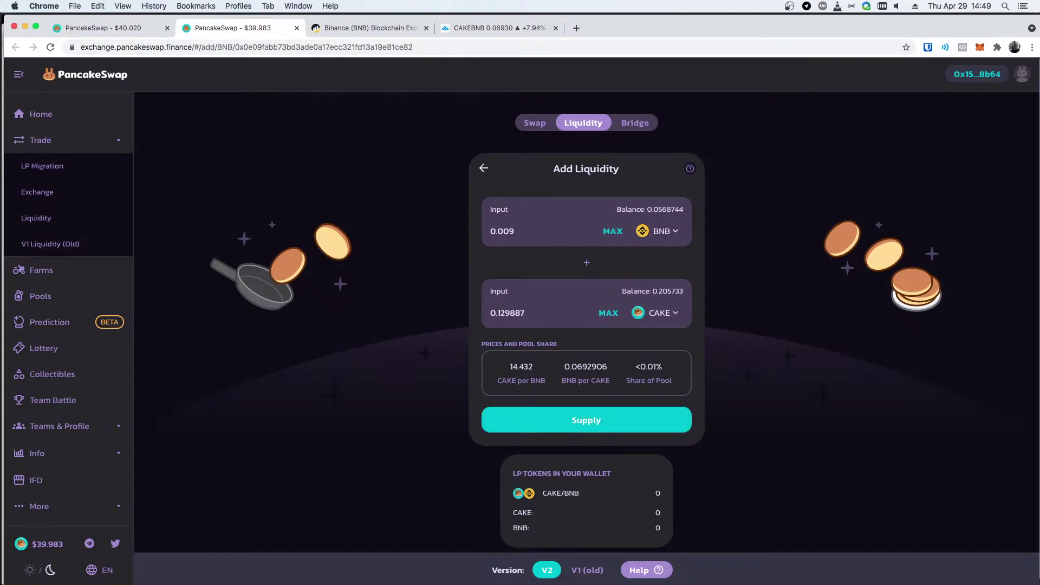
{"action": "left_click", "coordinate": [613, 231]}
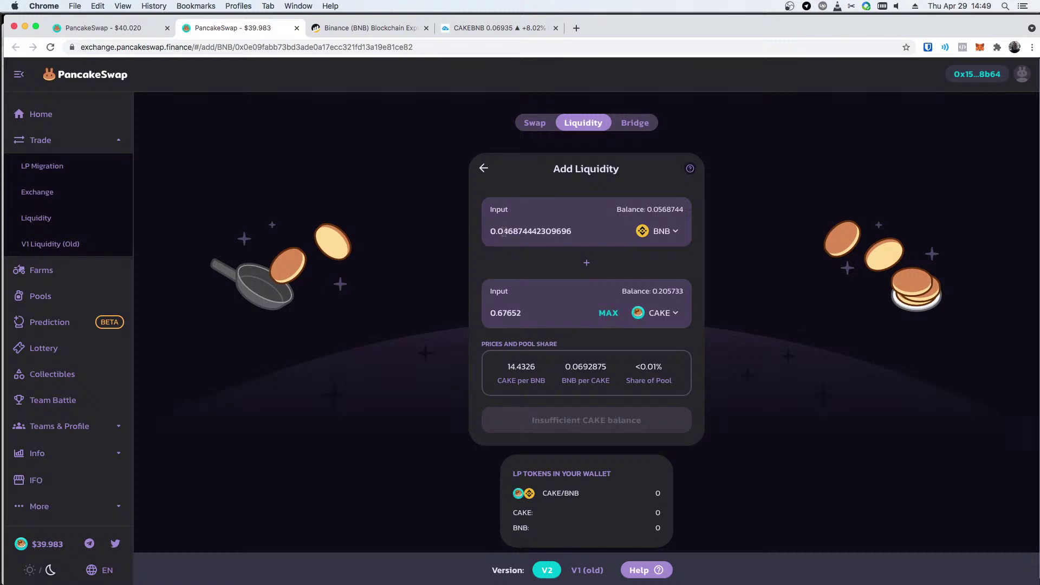
- Supply 0.007 BNB with the matching CAKE amount as liquidity and confirm the transaction in MetaMask
{"action": "left_click", "coordinate": [607, 313]}
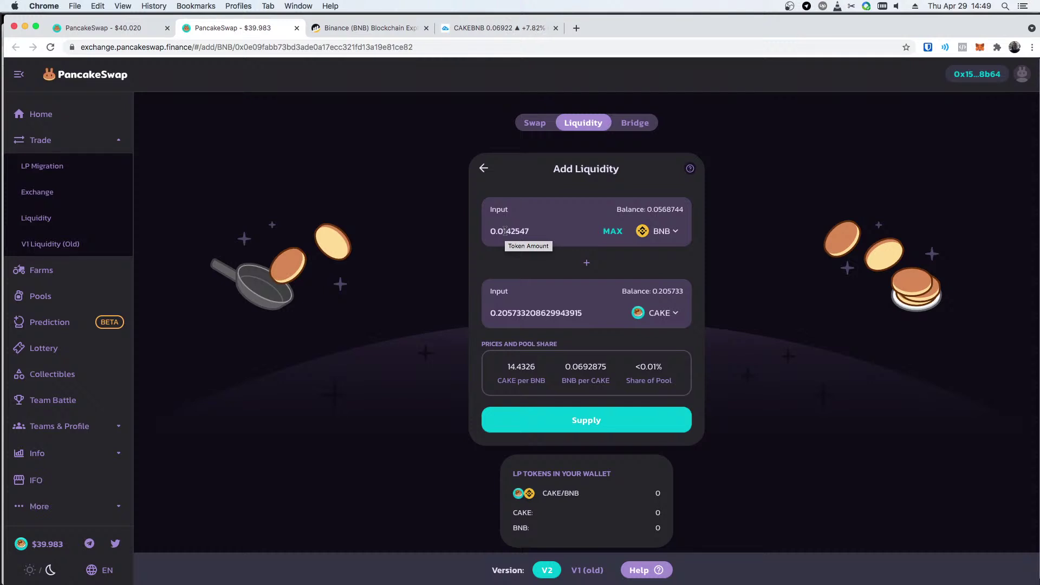
{"action": "left_click_drag", "start_coordinate": [503, 231], "coordinate": [534, 233]}
{"action": "type", "text": "07"}
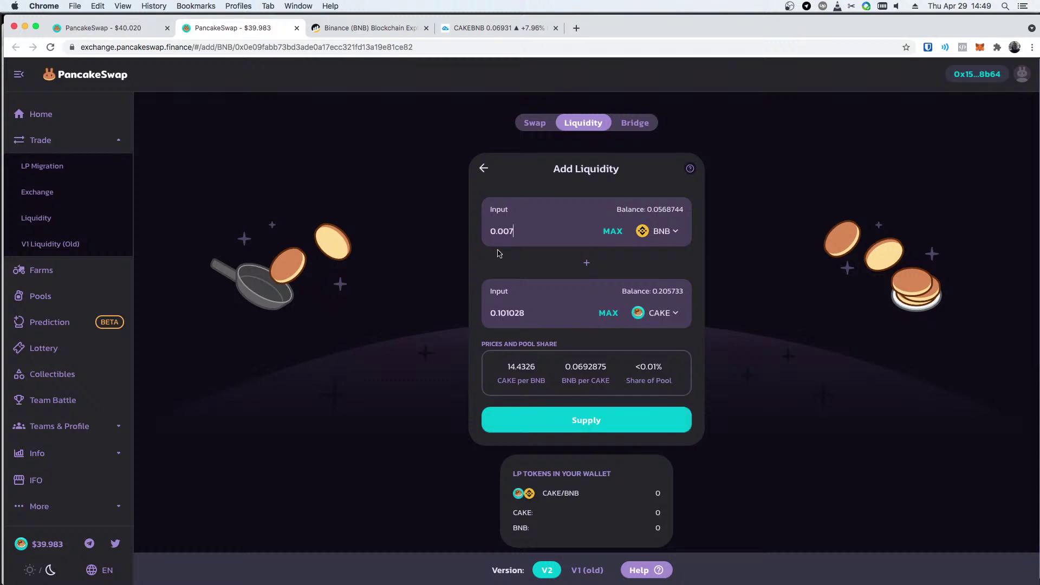
{"action": "left_click", "coordinate": [593, 416]}
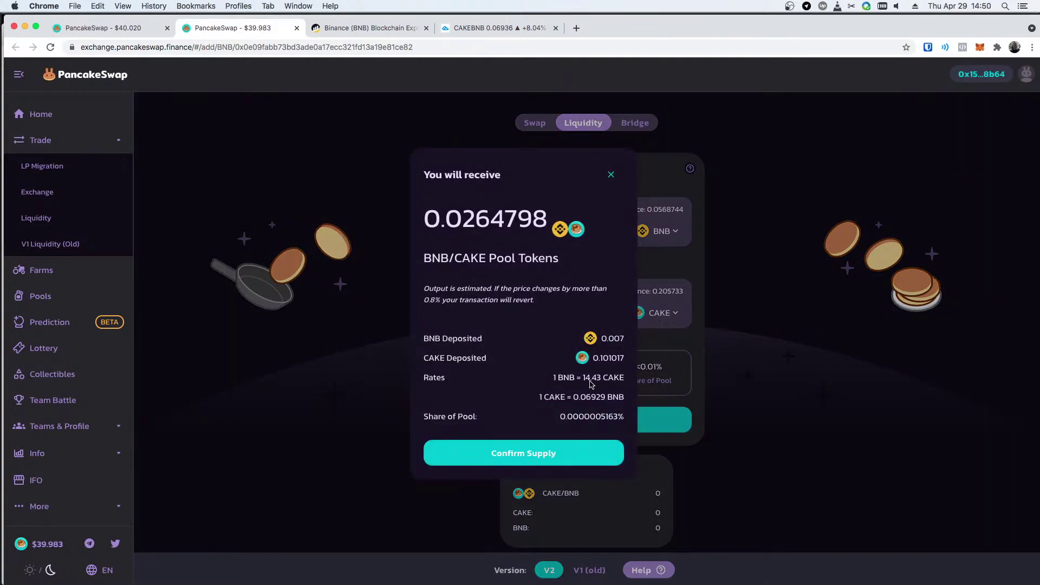
{"action": "left_click", "coordinate": [529, 458]}
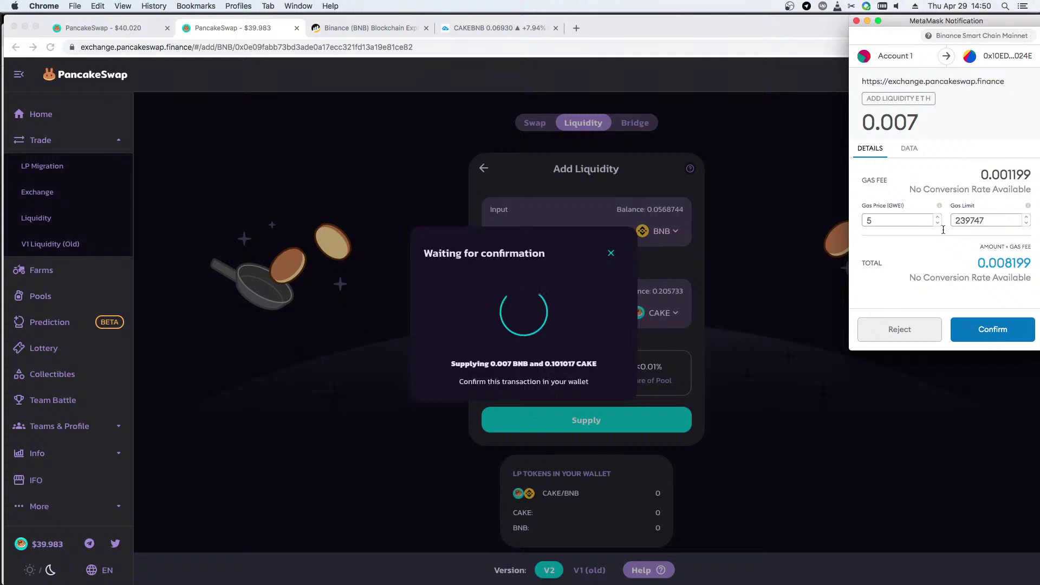
{"action": "left_click", "coordinate": [997, 328]}
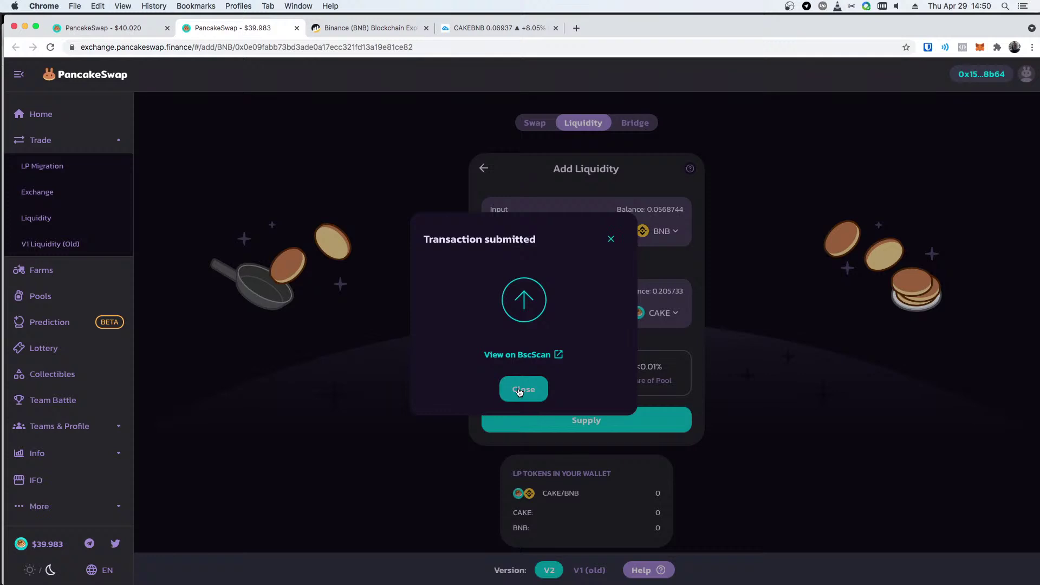
- View the liquidity transaction's details on BscScan and dismiss the submitted-transaction dialog on PancakeSwap
{"action": "left_click", "coordinate": [522, 356]}
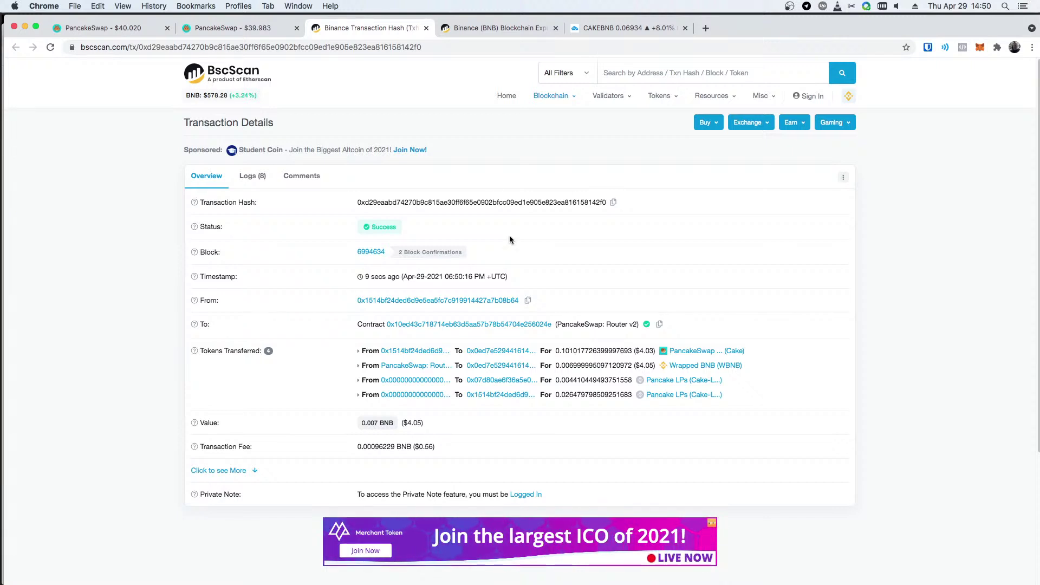
{"action": "left_click", "coordinate": [215, 28]}
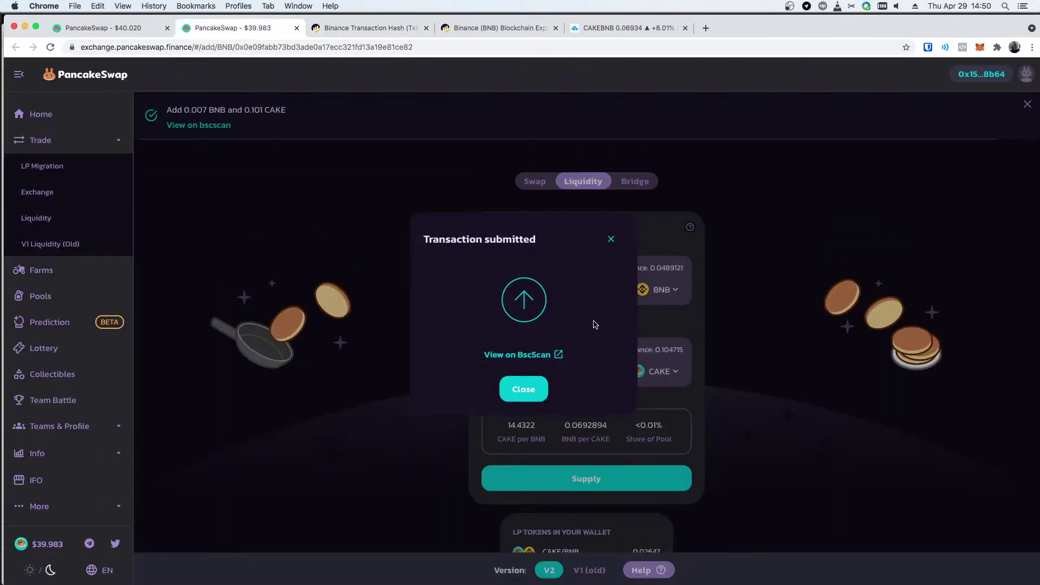
{"action": "left_click", "coordinate": [612, 239]}
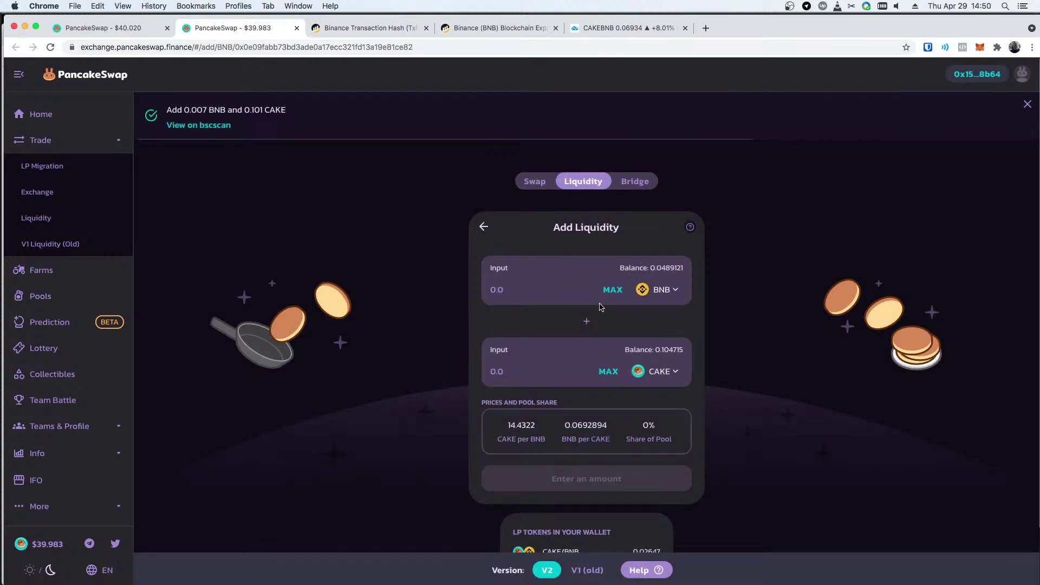
{"action": "left_click", "coordinate": [368, 27]}
{"action": "left_click", "coordinate": [299, 22]}
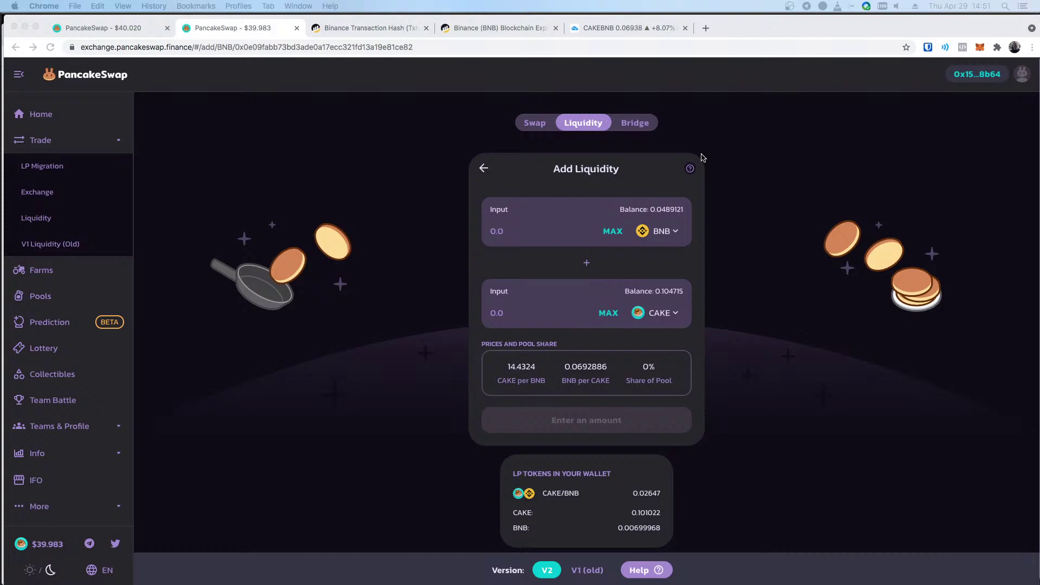
{"action": "key", "text": "super+r"}
- Open the sender's address page from the BscScan transaction details and look through its transaction list
{"action": "left_click", "coordinate": [486, 29]}
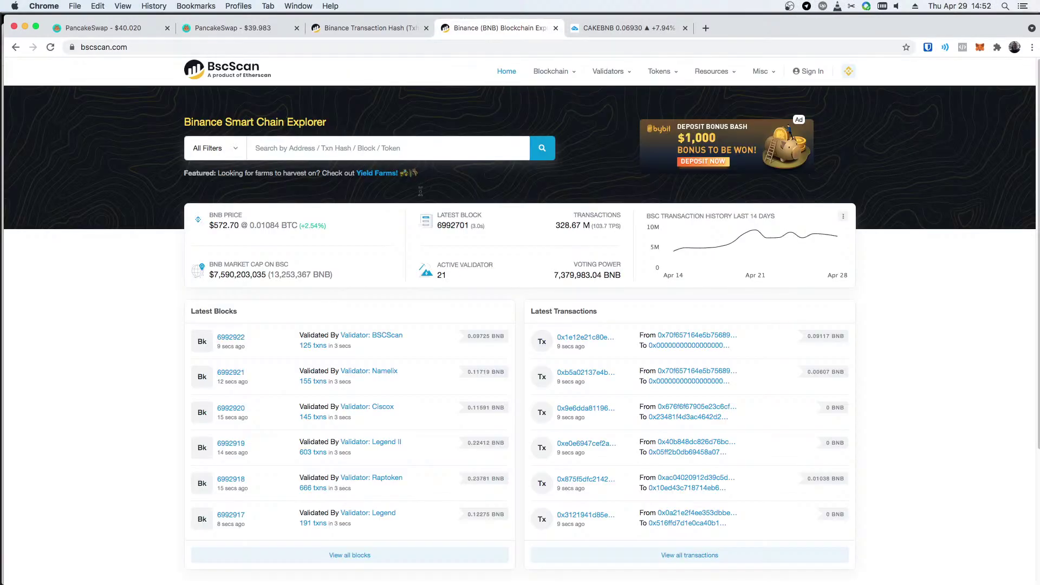
{"action": "left_click", "coordinate": [352, 30]}
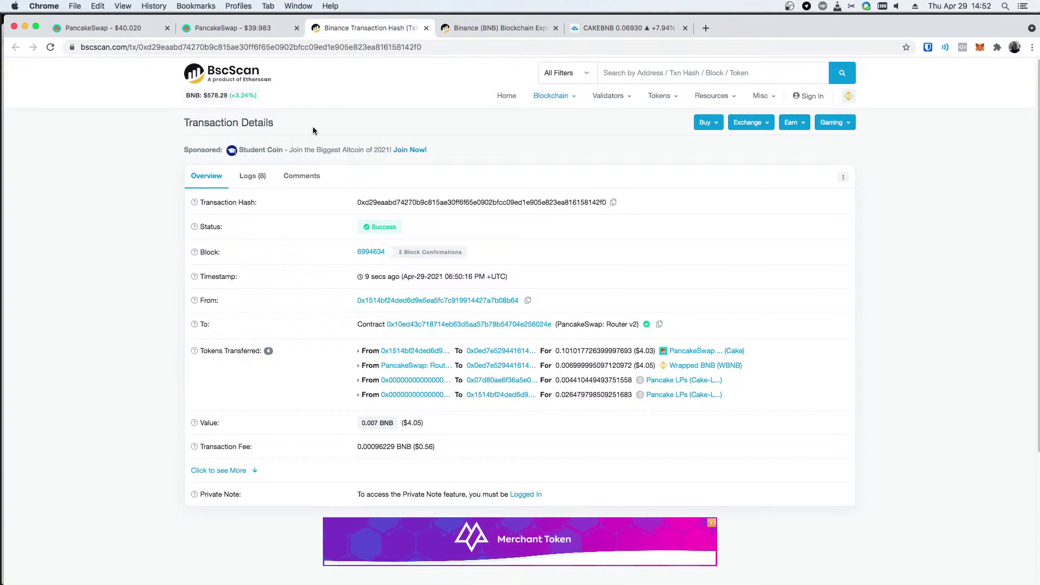
{"action": "left_click", "coordinate": [398, 301]}
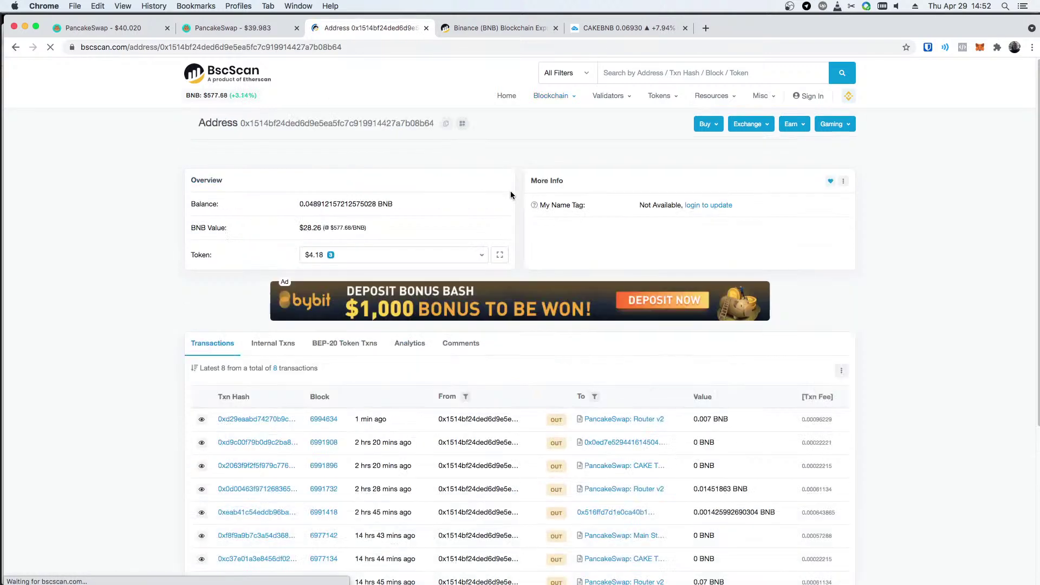
{"action": "scroll", "coordinate": [717, 271], "scroll_direction": "down", "scroll_amount": 3}
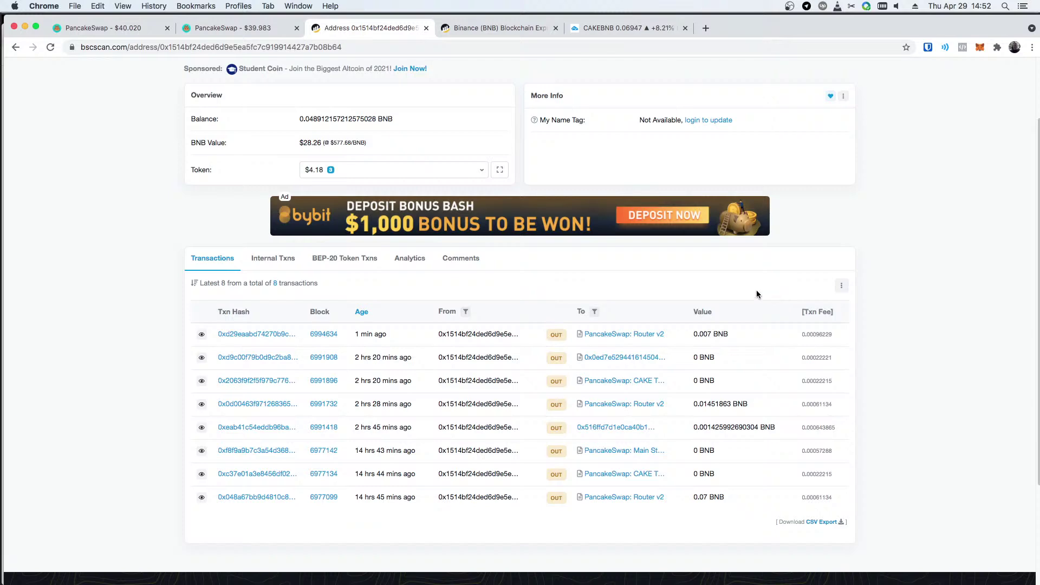
{"action": "scroll", "coordinate": [757, 290], "scroll_direction": "up", "scroll_amount": 3}
- Examine the address's BEP-20 token holdings on BscScan, covering Cake, Cake-LP and SYRUP, and close the list
{"action": "left_click", "coordinate": [405, 258]}
{"action": "scroll", "coordinate": [405, 262], "scroll_direction": "down", "scroll_amount": 3}
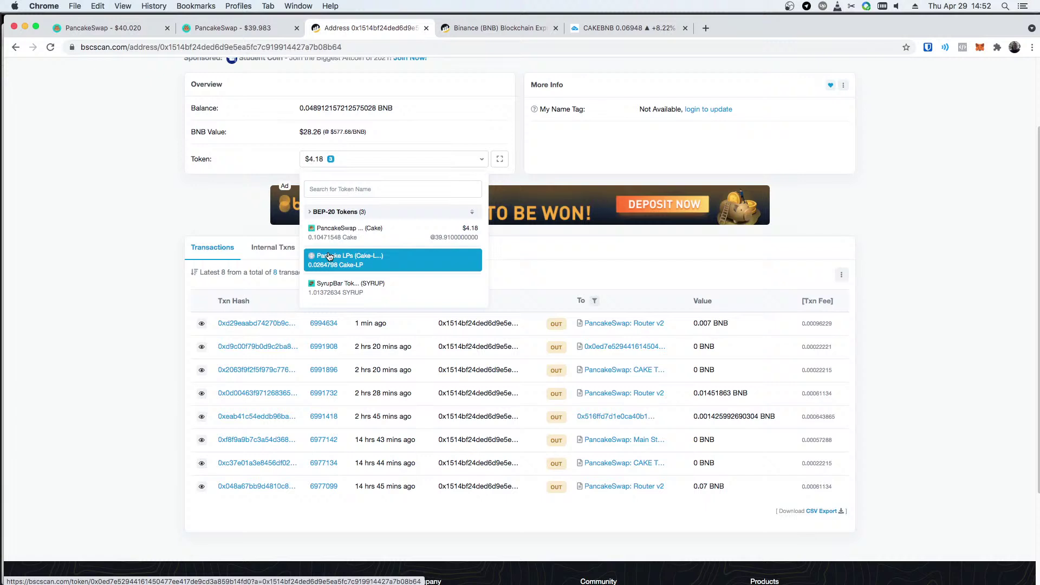
{"action": "scroll", "coordinate": [406, 277], "scroll_direction": "up", "scroll_amount": 3}
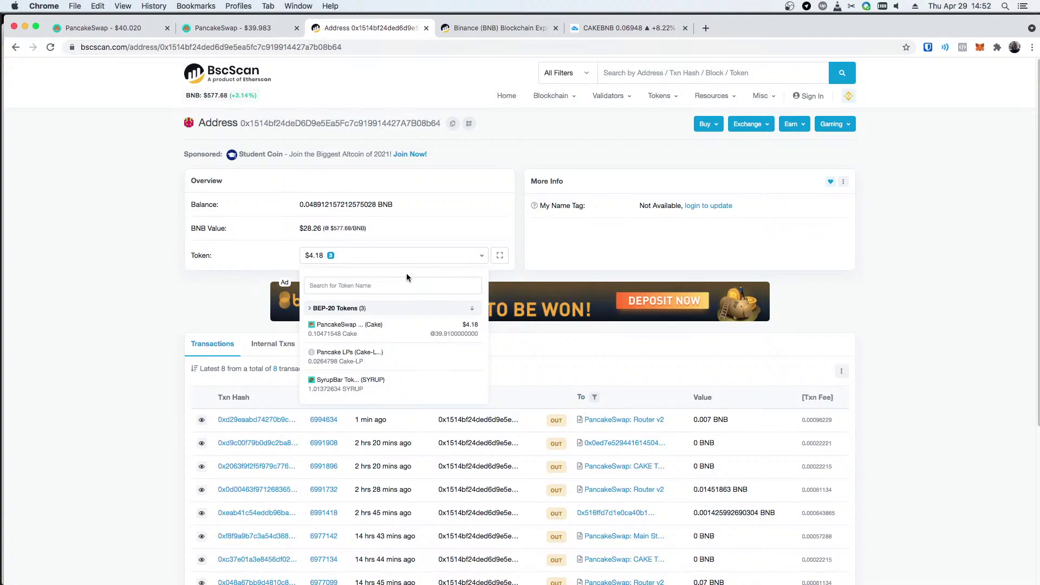
{"action": "scroll", "coordinate": [401, 314], "scroll_direction": "down", "scroll_amount": 1}
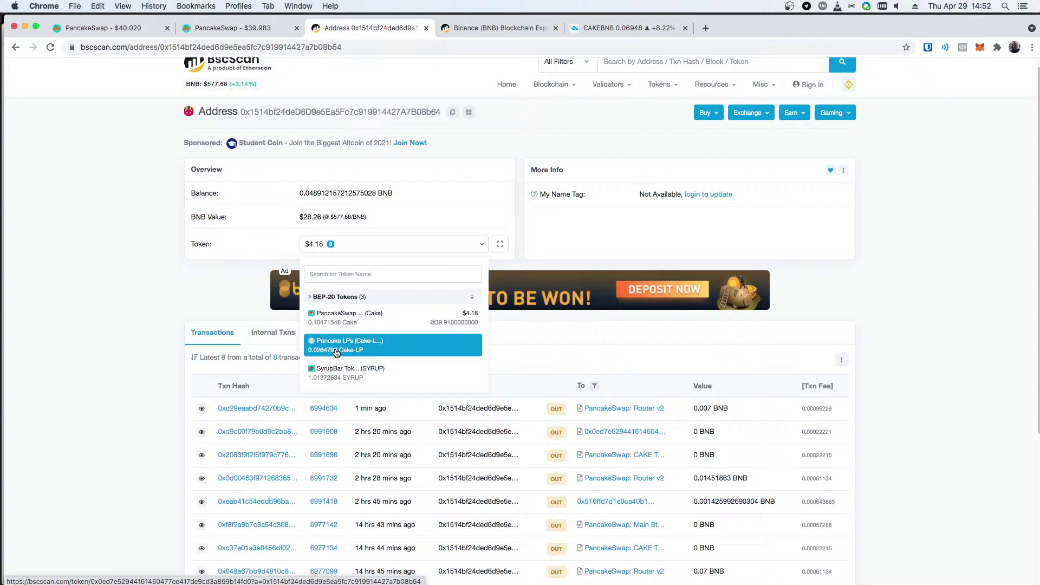
{"action": "scroll", "coordinate": [379, 341], "scroll_direction": "down", "scroll_amount": 1}
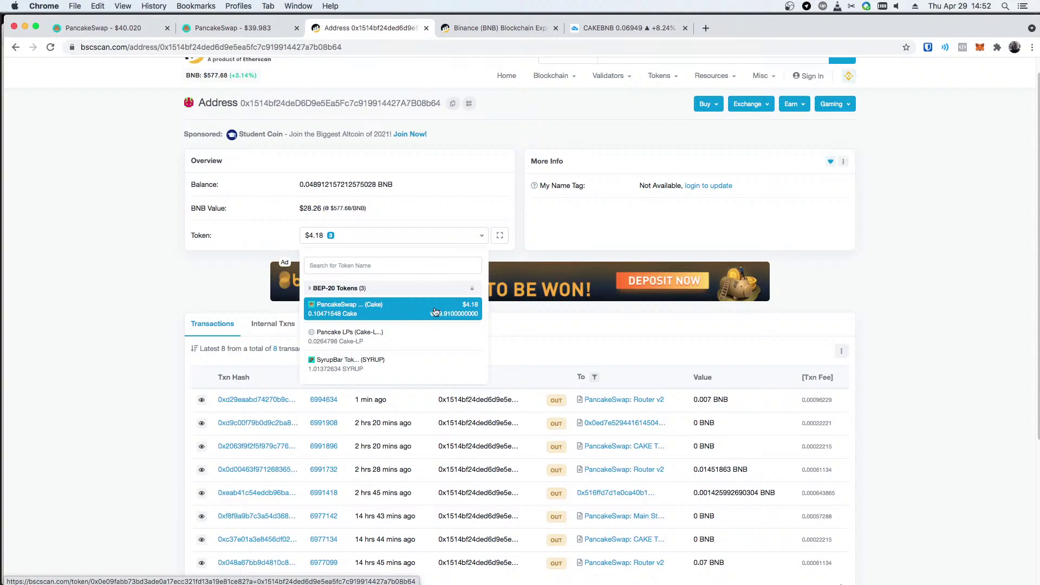
{"action": "scroll", "coordinate": [415, 328], "scroll_direction": "down", "scroll_amount": 1}
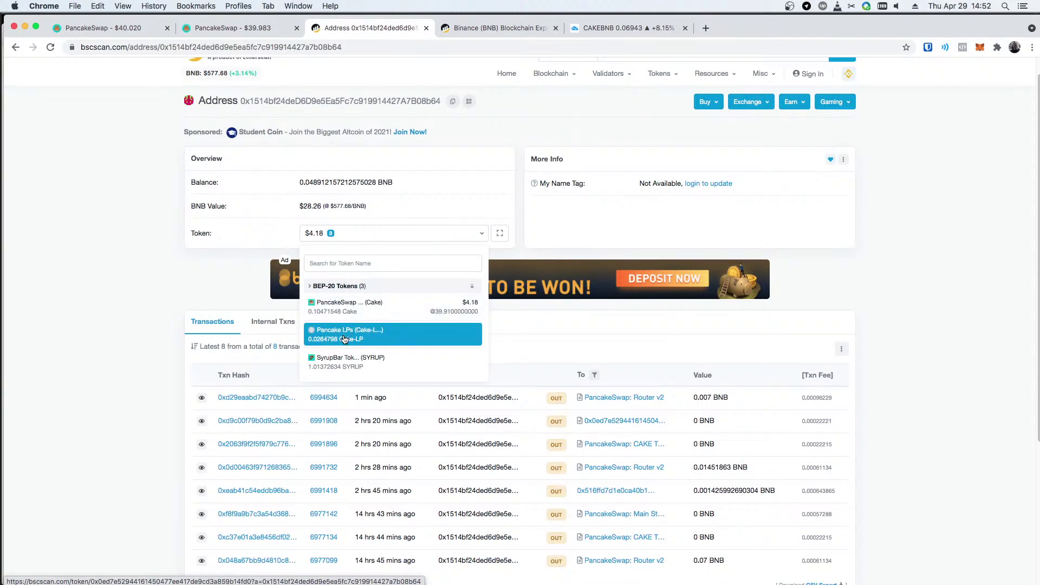
{"action": "scroll", "coordinate": [346, 358], "scroll_direction": "down", "scroll_amount": 1}
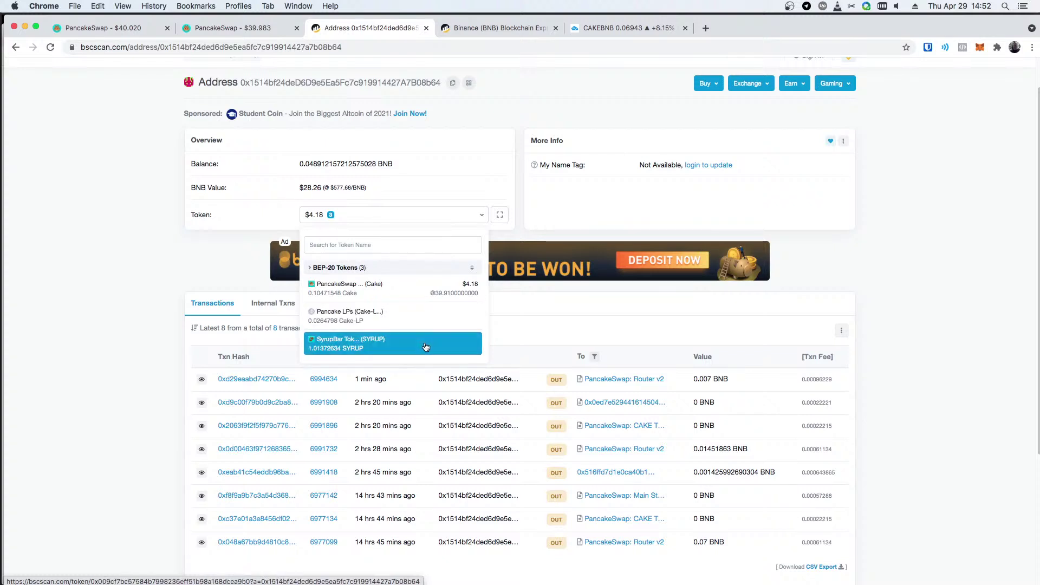
{"action": "left_click", "coordinate": [159, 310]}
{"action": "scroll", "coordinate": [129, 285], "scroll_direction": "up", "scroll_amount": 2}
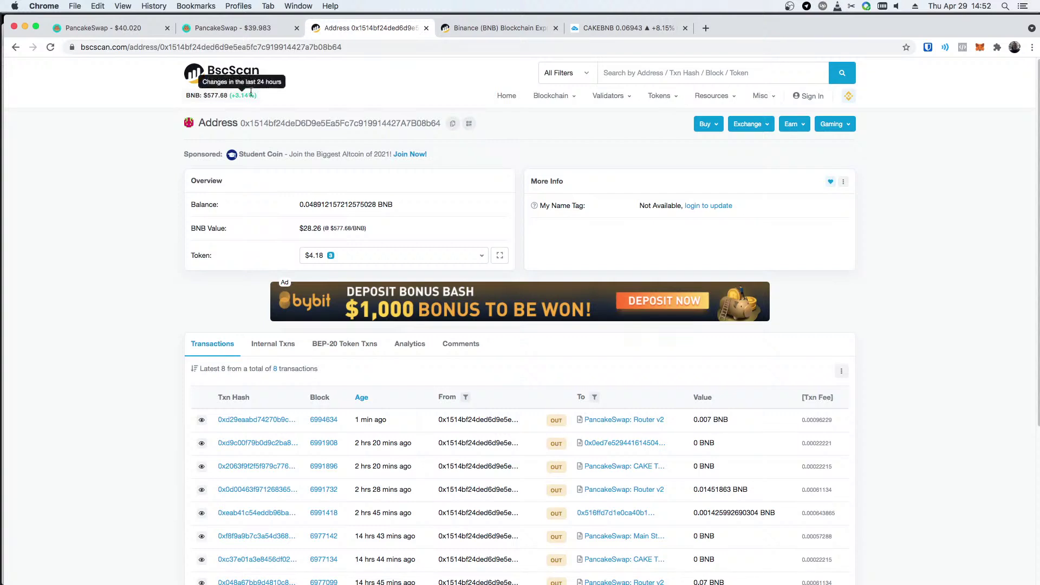
- Switch to PancakeSwap and open the CAKE-BNB farm's details on the Farms page
{"action": "left_click", "coordinate": [233, 27]}
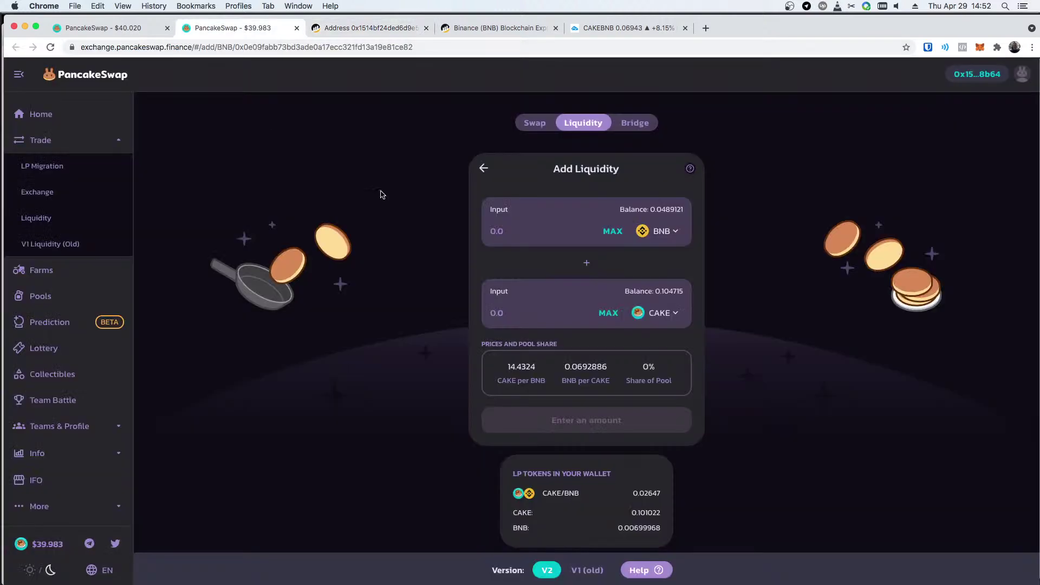
{"action": "left_click", "coordinate": [54, 270]}
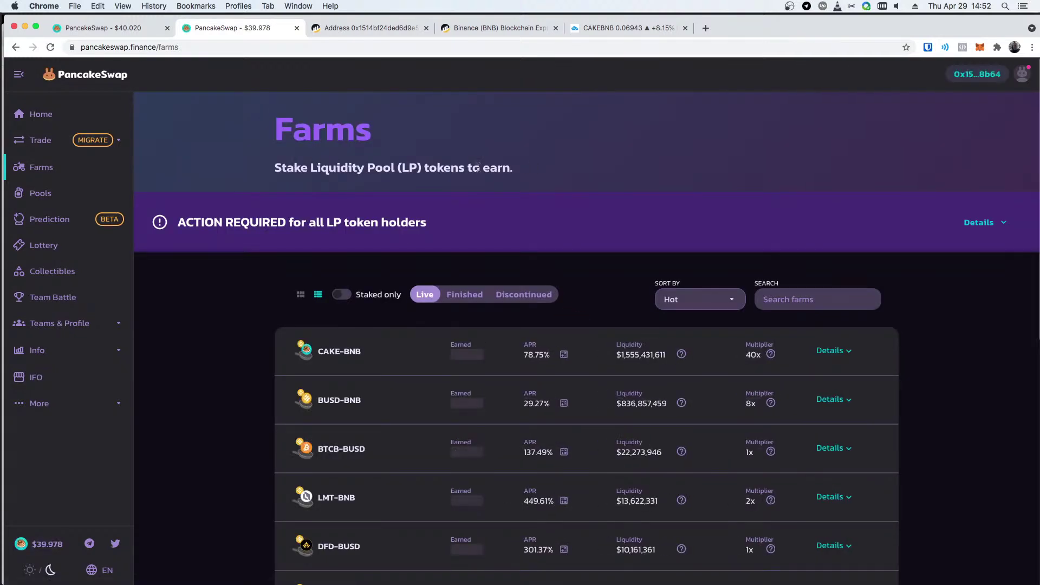
{"action": "left_click", "coordinate": [338, 354]}
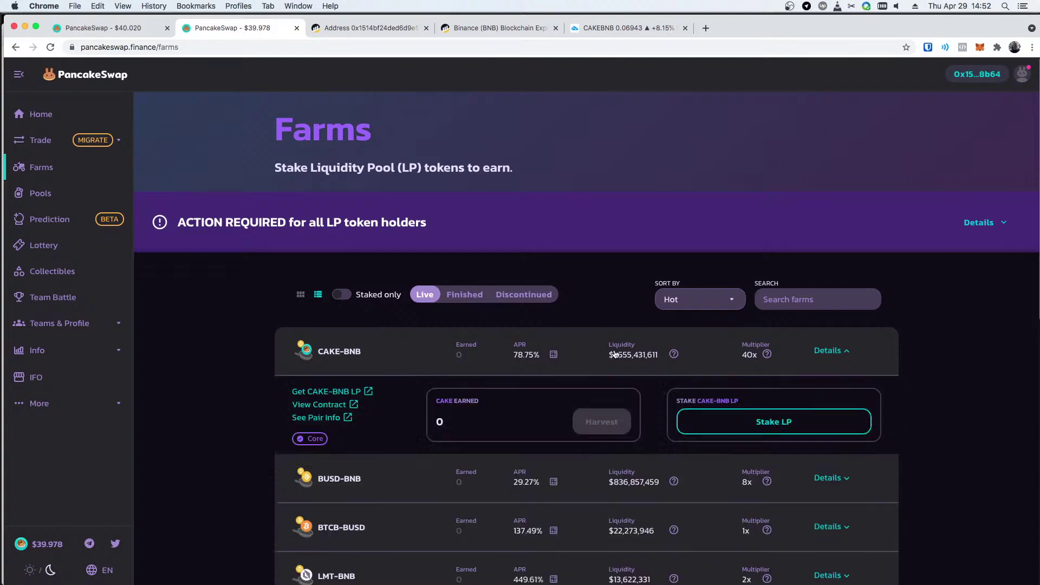
- Stake the maximum CAKE-BNB LP balance in the farm and confirm the transaction in MetaMask
{"action": "left_click", "coordinate": [787, 424]}
{"action": "left_click", "coordinate": [544, 320]}
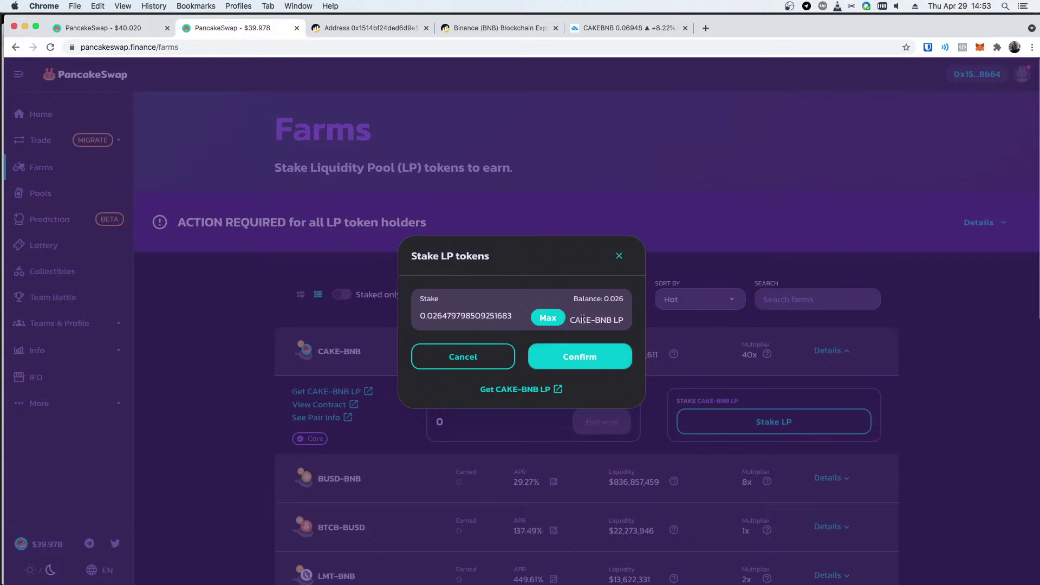
{"action": "left_click", "coordinate": [593, 362]}
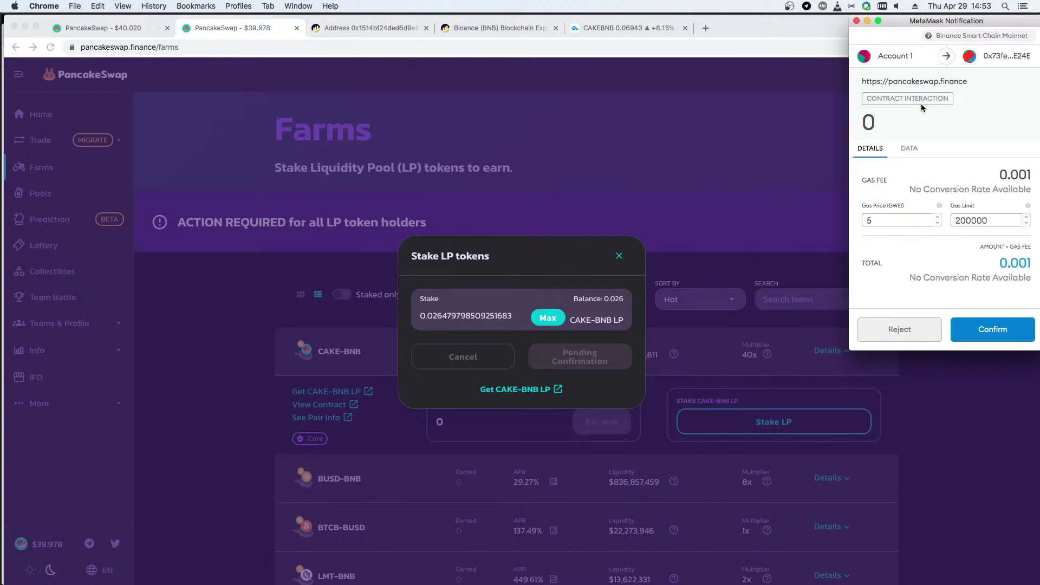
{"action": "left_click", "coordinate": [995, 330]}
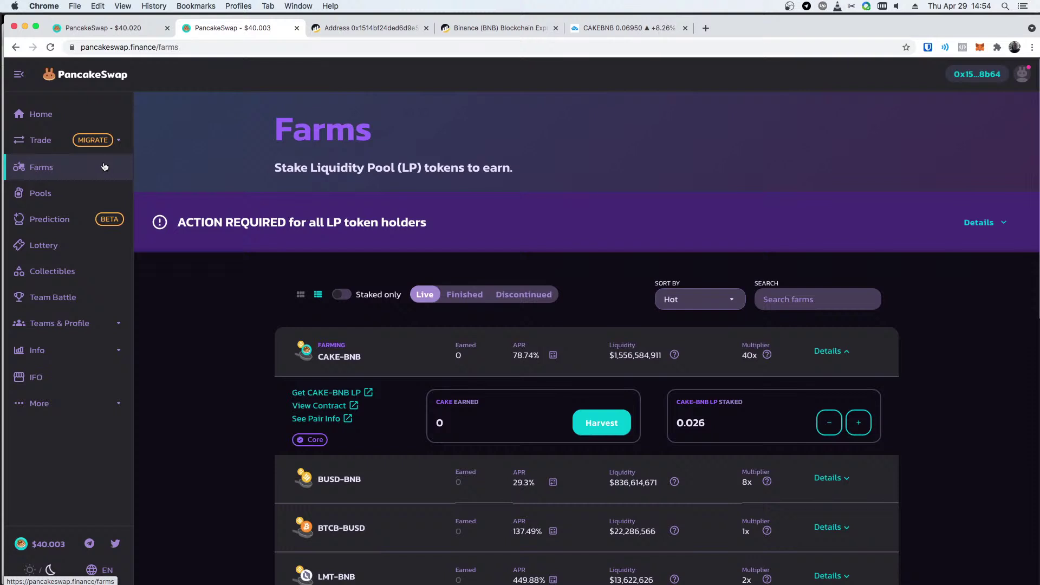
- Open the Liquidity page and check which positions are listed under Your Liquidity
{"action": "left_click", "coordinate": [36, 142]}
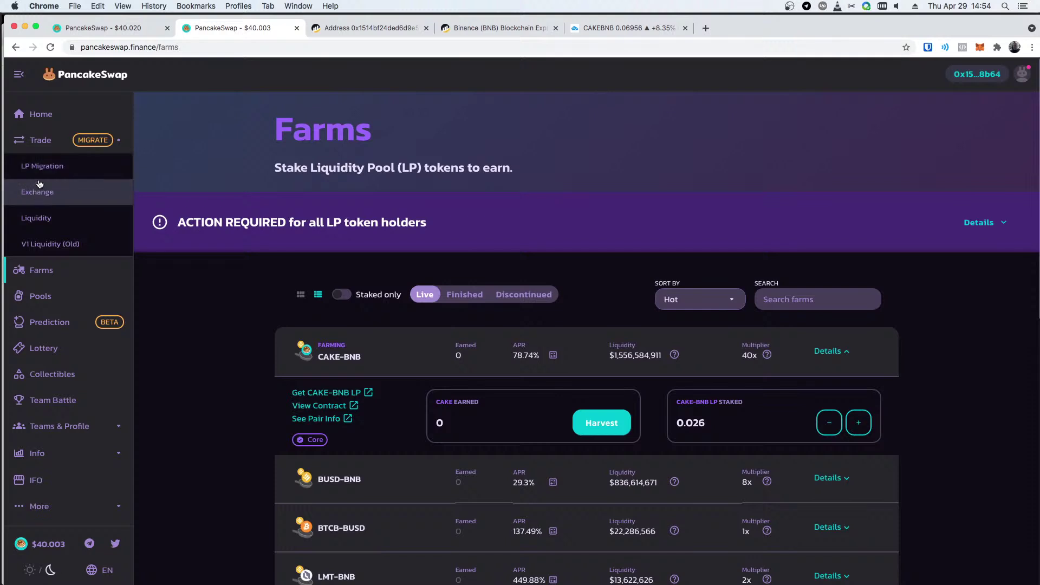
{"action": "left_click", "coordinate": [56, 223]}
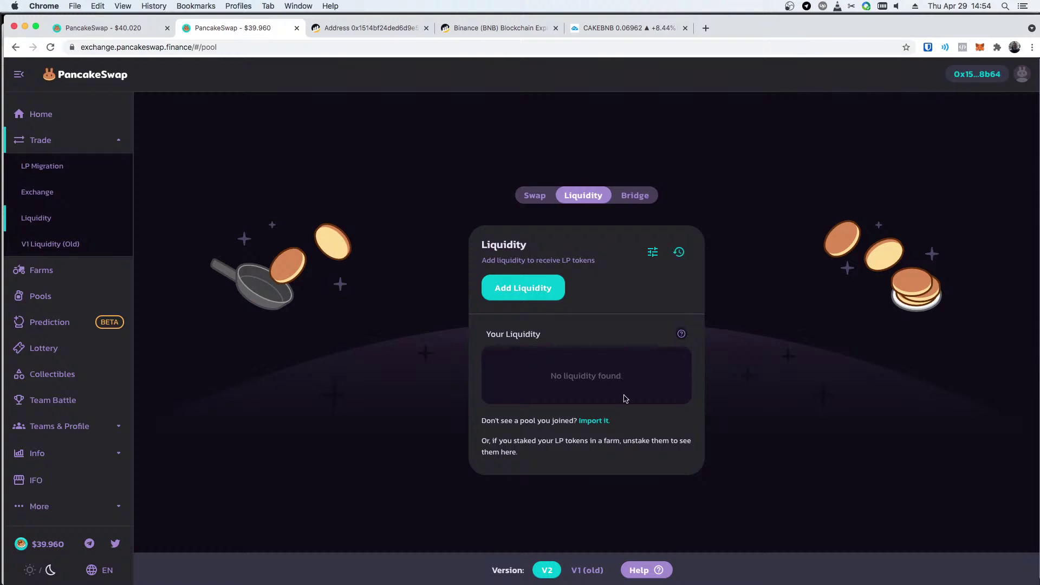
{"action": "left_click_drag", "start_coordinate": [484, 341], "coordinate": [655, 384]}
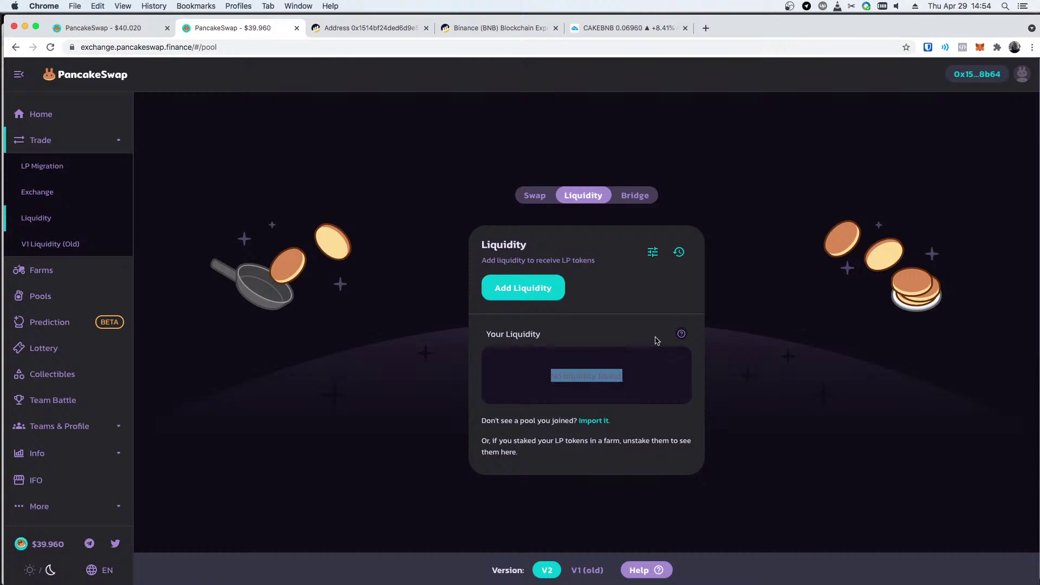
- Look up the BNB and CAKE pair in Import Pool, then return to the liquidity overview
{"action": "left_click", "coordinate": [596, 421]}
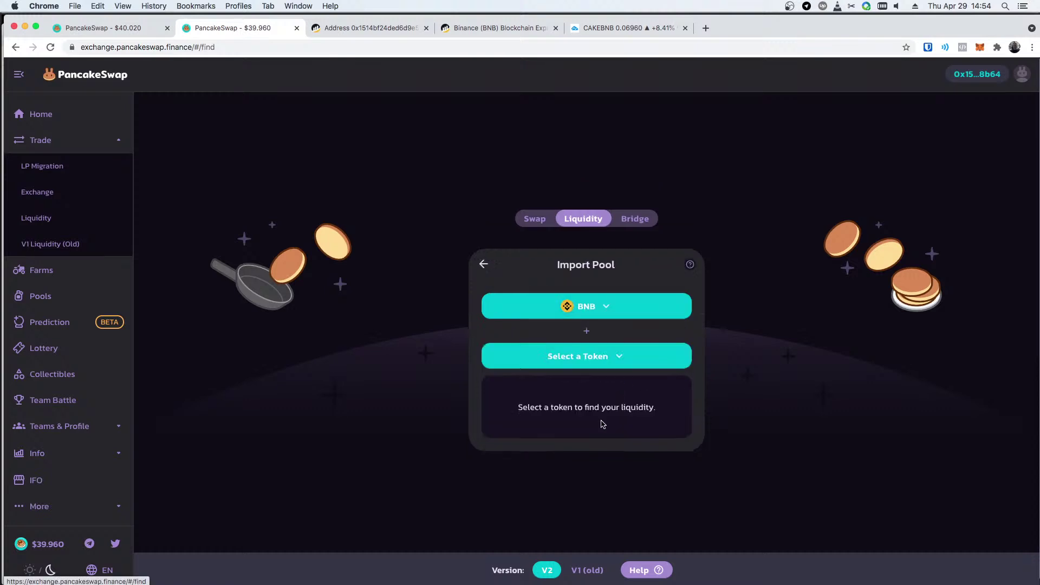
{"action": "left_click", "coordinate": [601, 358]}
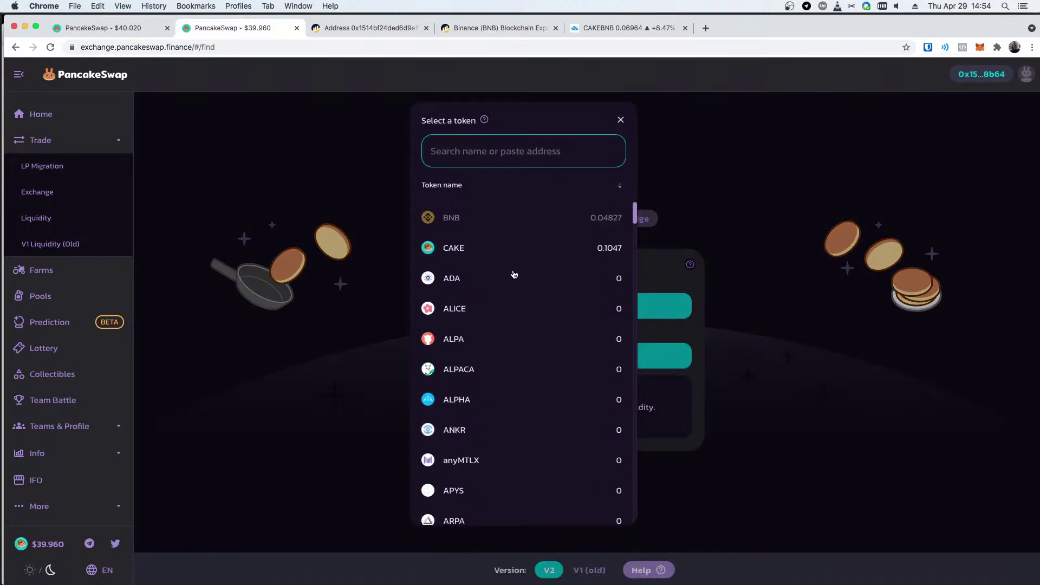
{"action": "type", "text": "cake"}
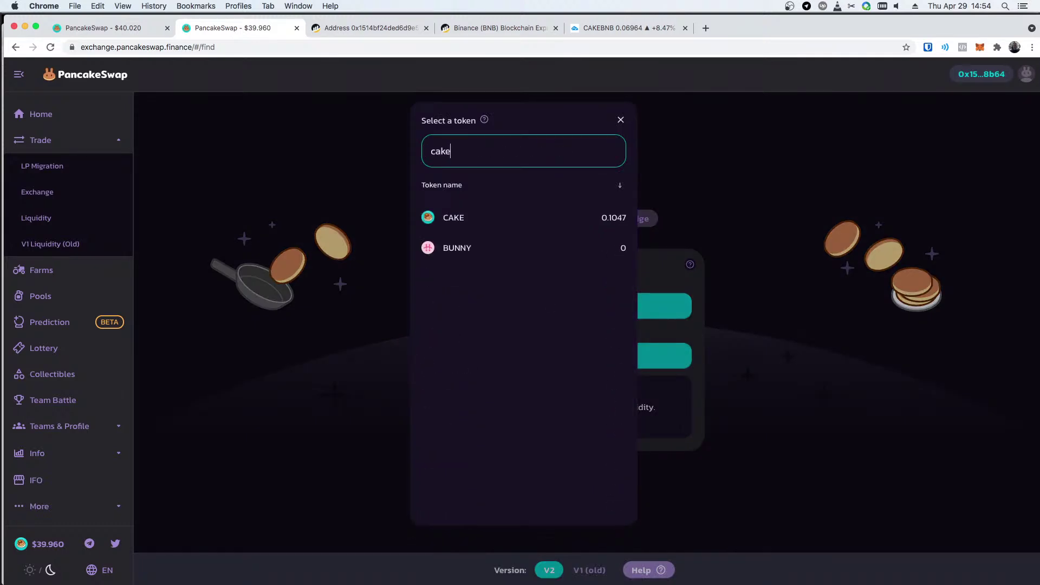
{"action": "left_click", "coordinate": [480, 218]}
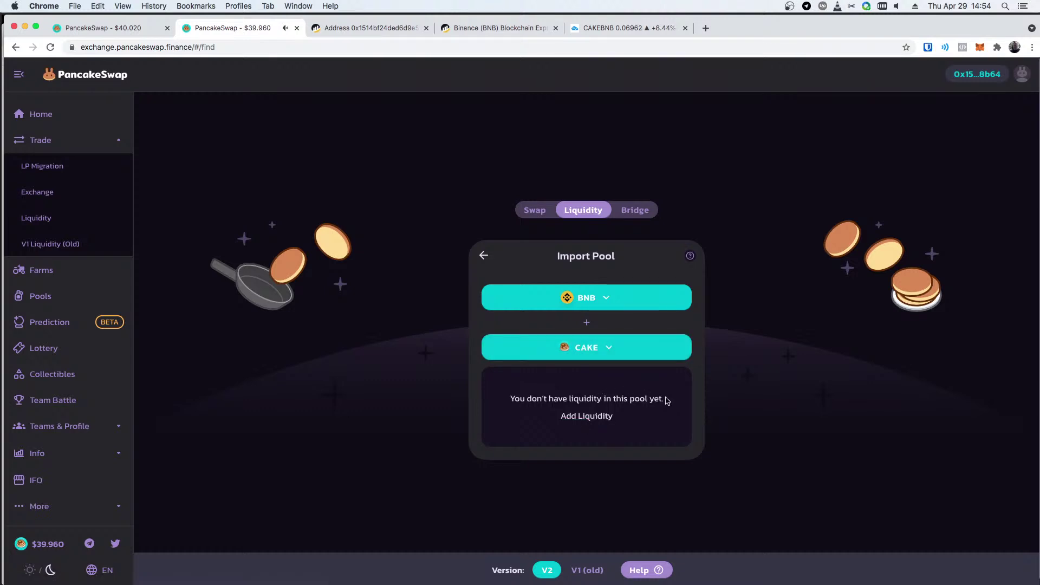
{"action": "left_click", "coordinate": [480, 256]}
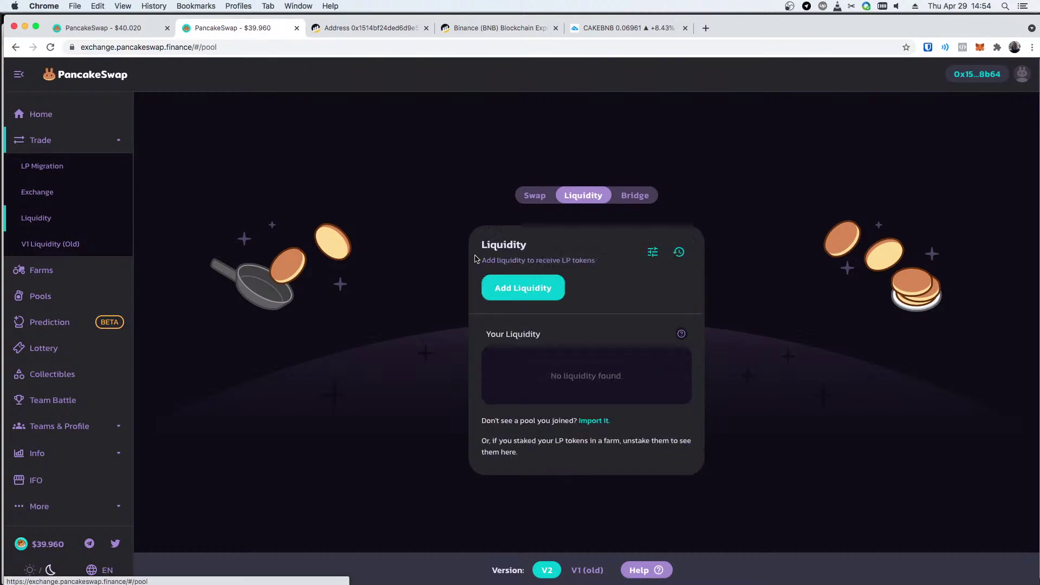
- Return to the Farms page and check the staked LP amount in the CAKE-BNB farm's details
{"action": "left_click", "coordinate": [28, 276]}
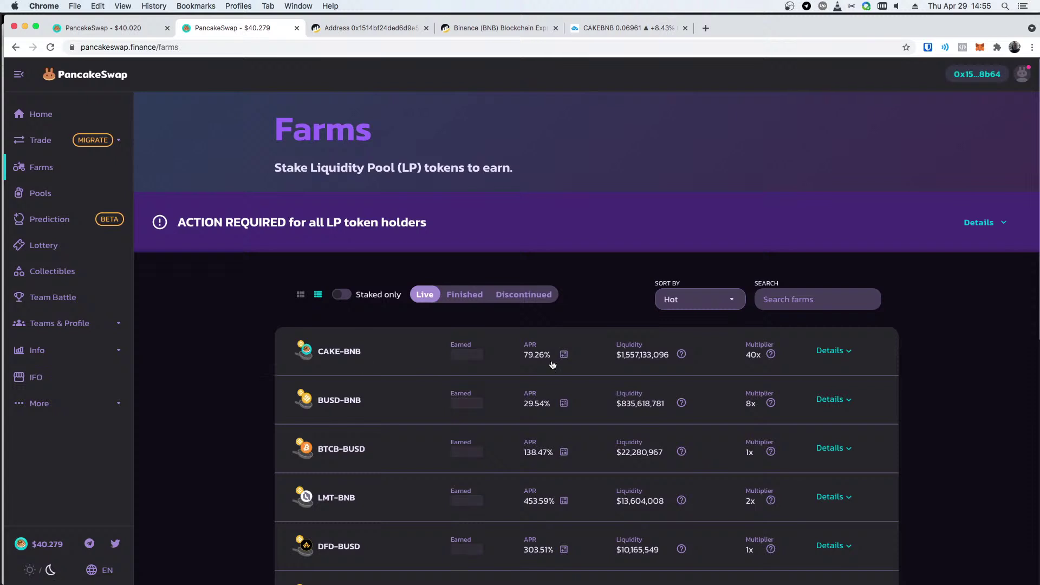
{"action": "left_click", "coordinate": [851, 372]}
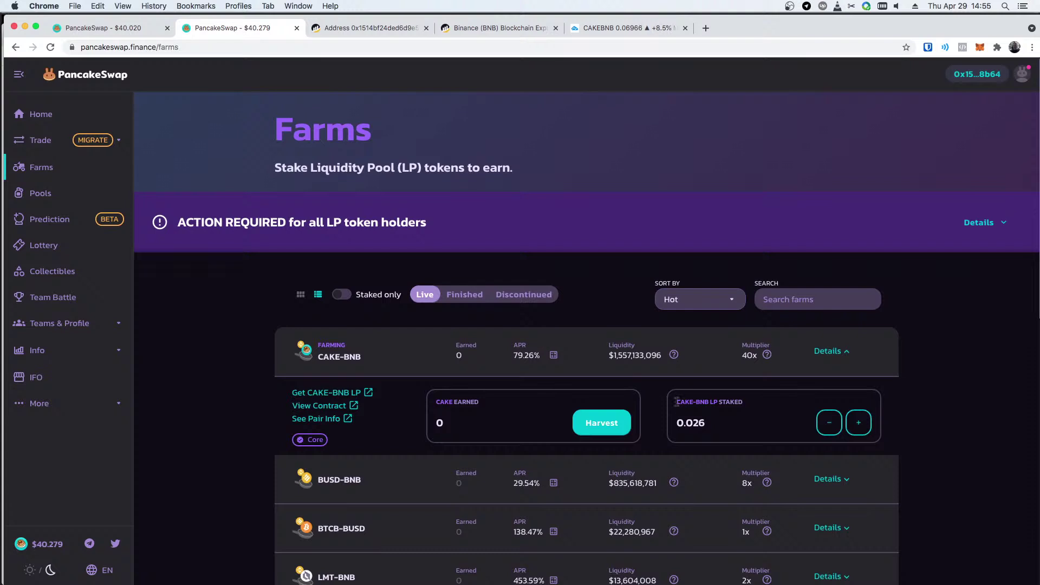
{"action": "left_click_drag", "start_coordinate": [667, 403], "coordinate": [757, 407]}
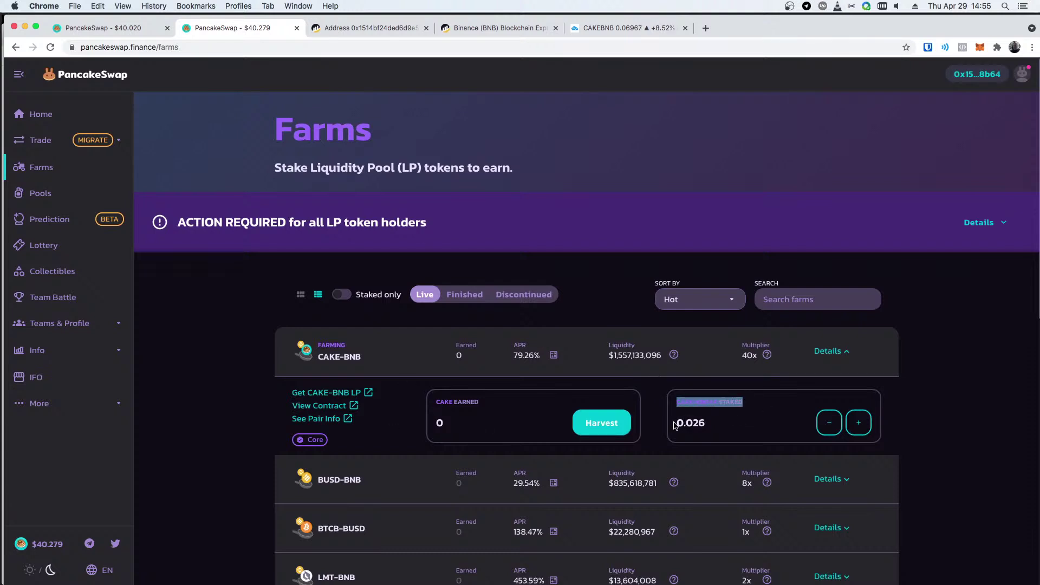
{"action": "left_click_drag", "start_coordinate": [676, 423], "coordinate": [706, 424]}
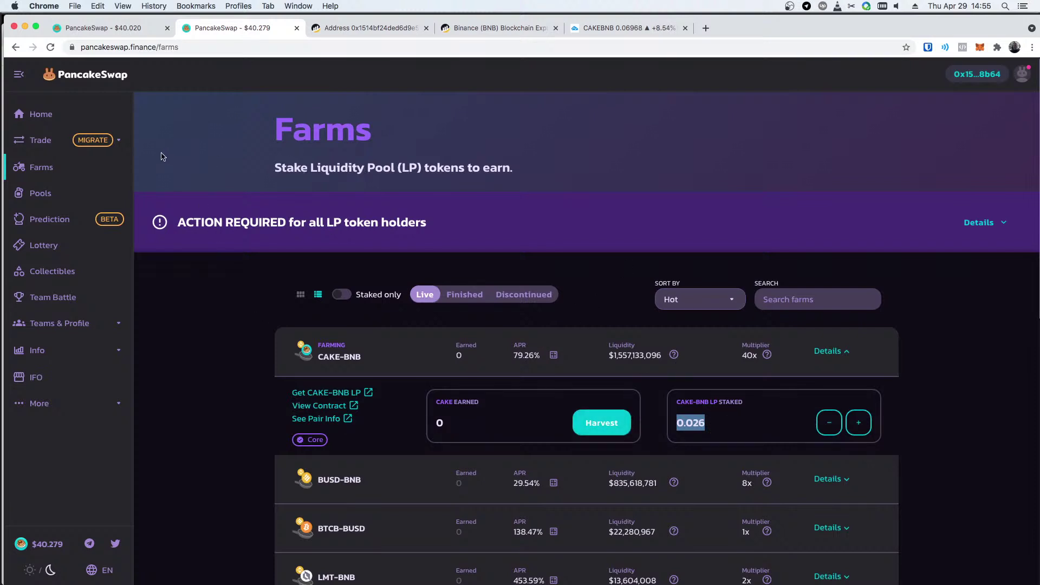
- Open the Syrup Pools page and examine the staked and earned CAKE amounts in the Earn CAKE pool
{"action": "left_click", "coordinate": [39, 194]}
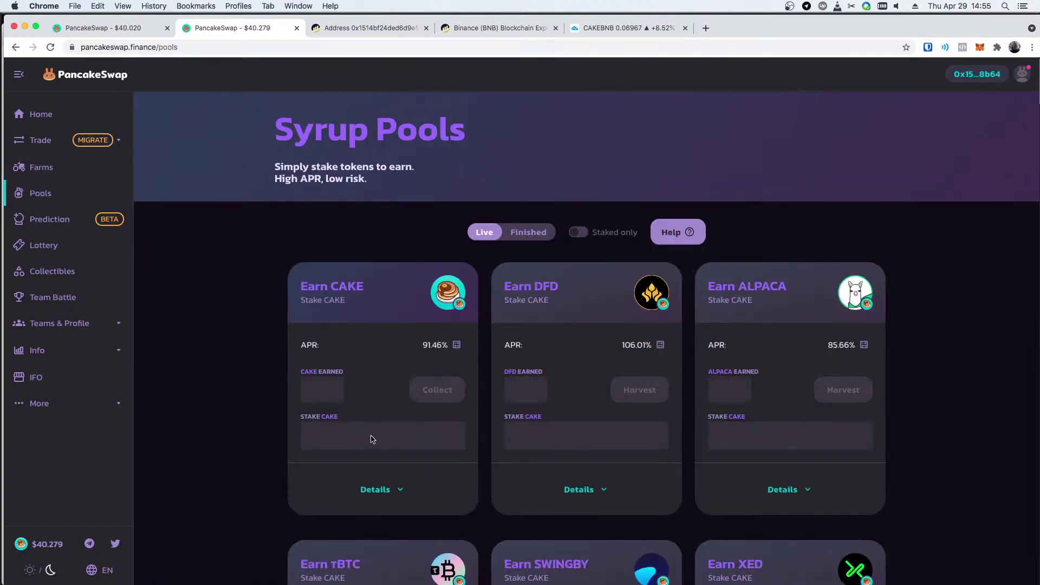
{"action": "triple_click", "coordinate": [304, 290]}
{"action": "left_click", "coordinate": [350, 441]}
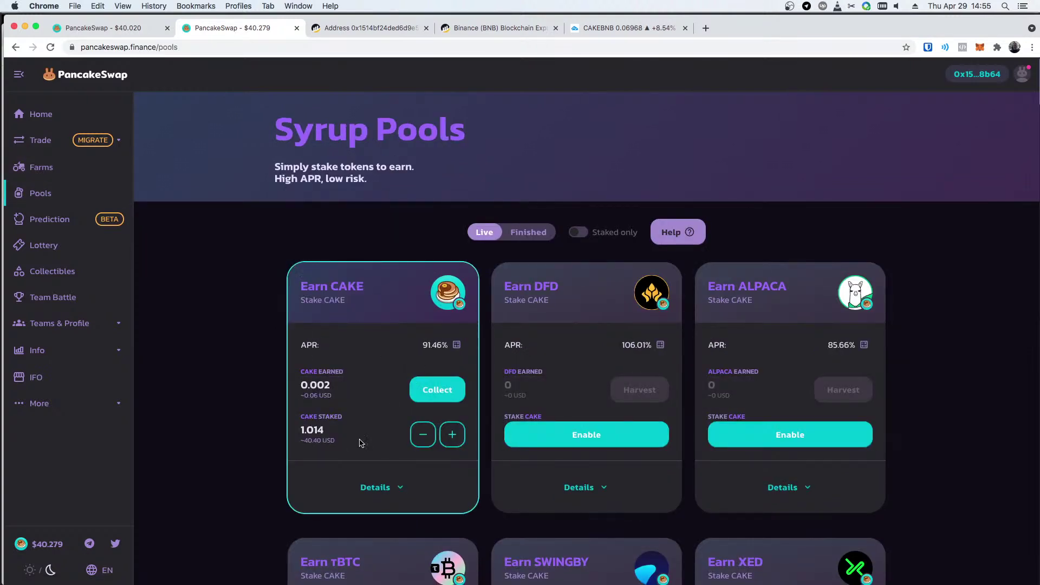
{"action": "left_click_drag", "start_coordinate": [298, 434], "coordinate": [319, 431]}
{"action": "left_click", "coordinate": [302, 432]}
{"action": "left_click_drag", "start_coordinate": [322, 387], "coordinate": [304, 386]}
{"action": "left_click", "coordinate": [309, 386]}
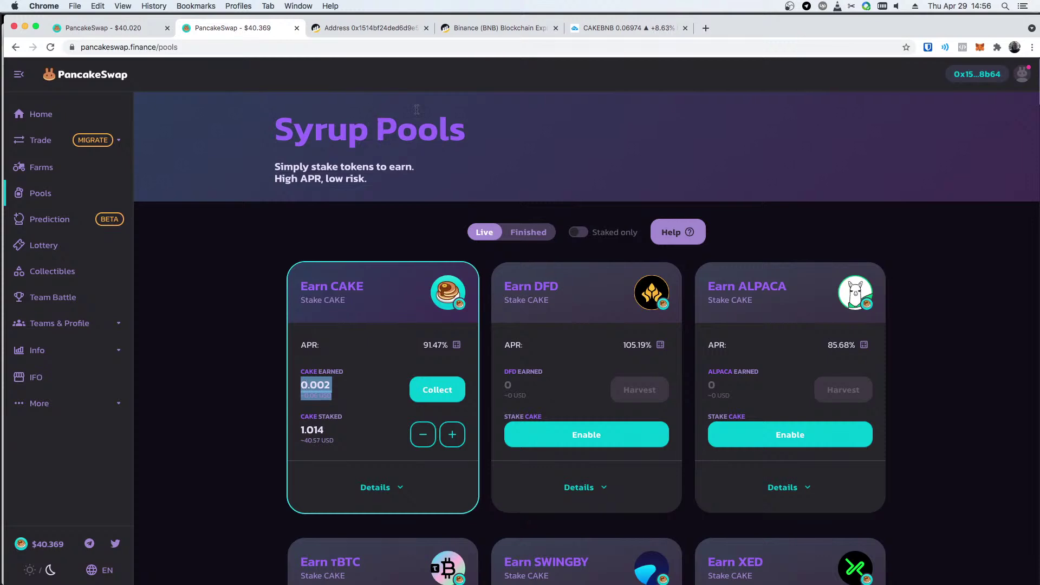
- Switch to the address page on BscScan and look over its balance overview and transaction list
{"action": "left_click", "coordinate": [370, 30]}
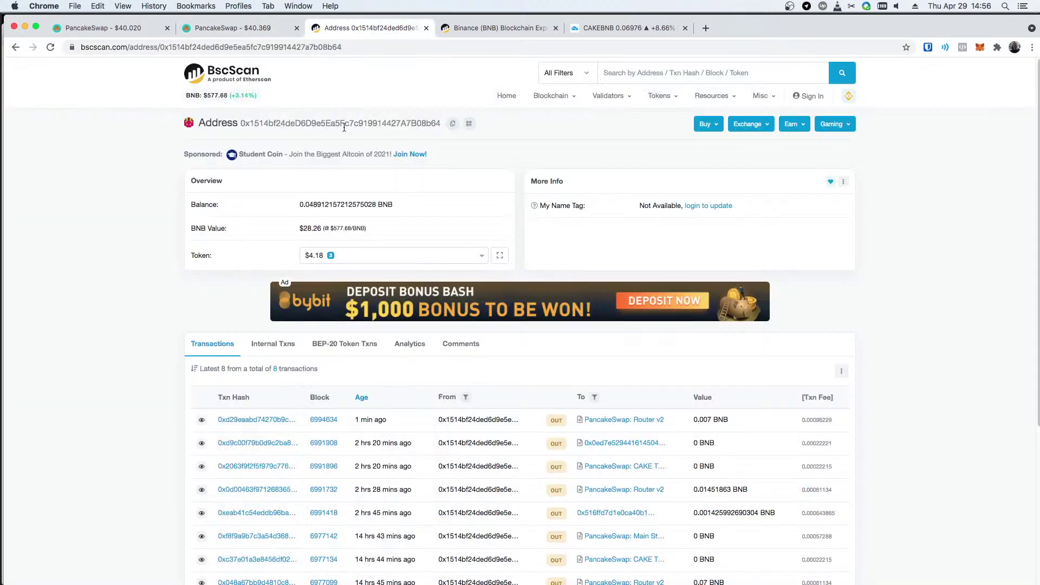
{"action": "scroll", "coordinate": [395, 214], "scroll_direction": "down", "scroll_amount": 3}
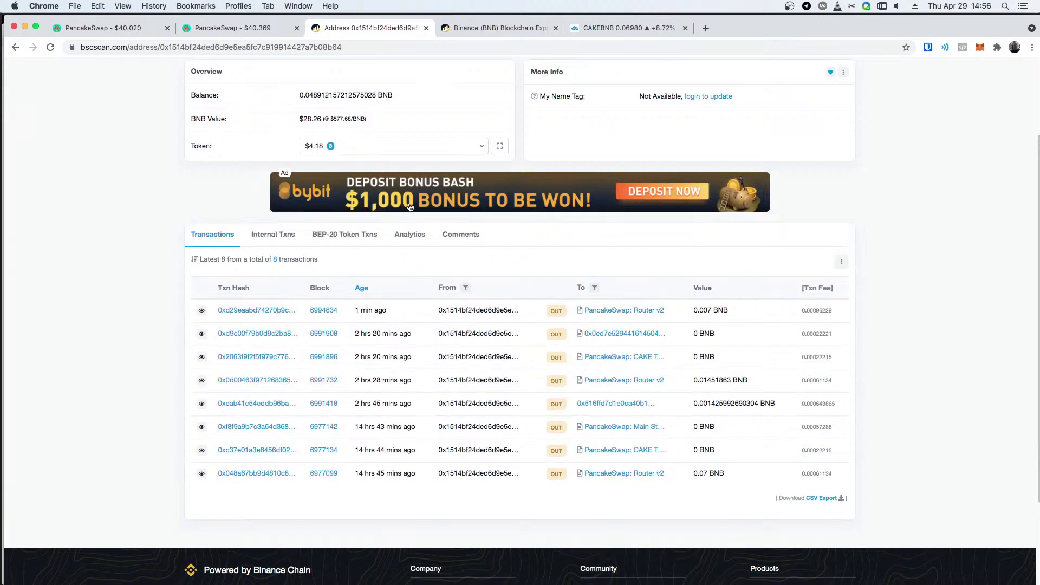
{"action": "scroll", "coordinate": [389, 407], "scroll_direction": "up", "scroll_amount": 3}
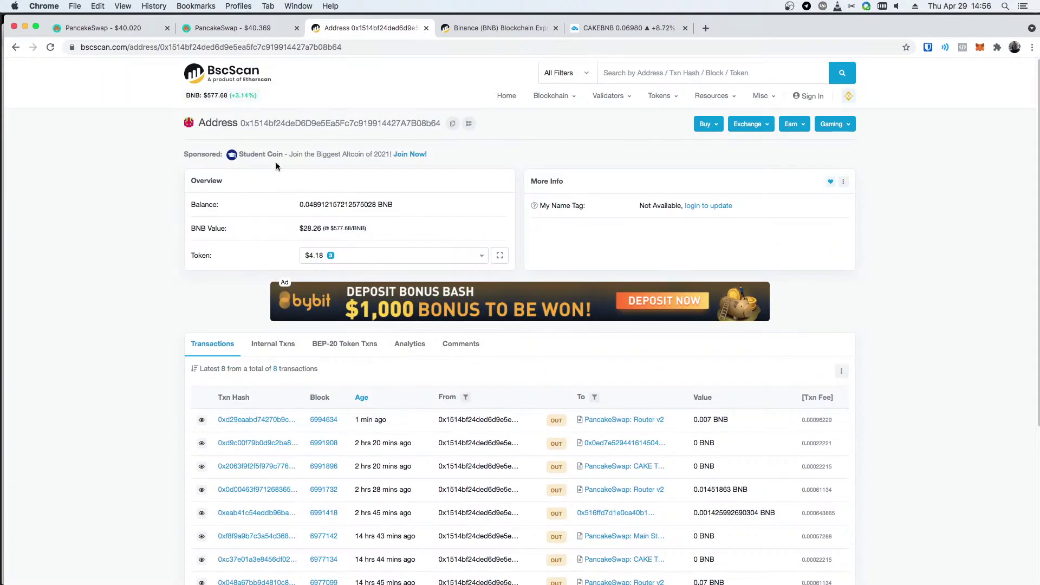
{"action": "scroll", "coordinate": [417, 512], "scroll_direction": "down", "scroll_amount": 5}
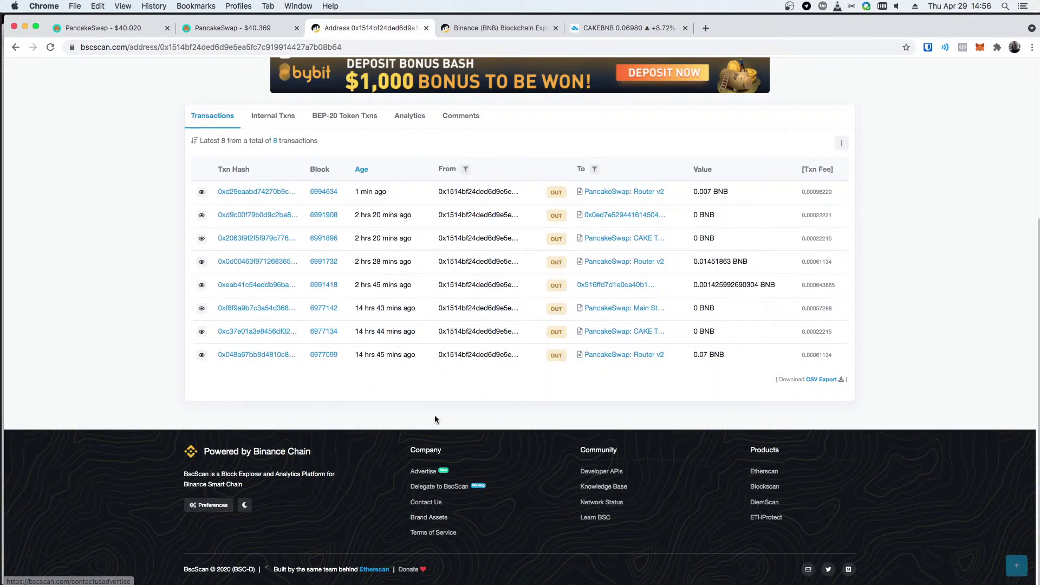
{"action": "scroll", "coordinate": [553, 226], "scroll_direction": "up", "scroll_amount": 5}
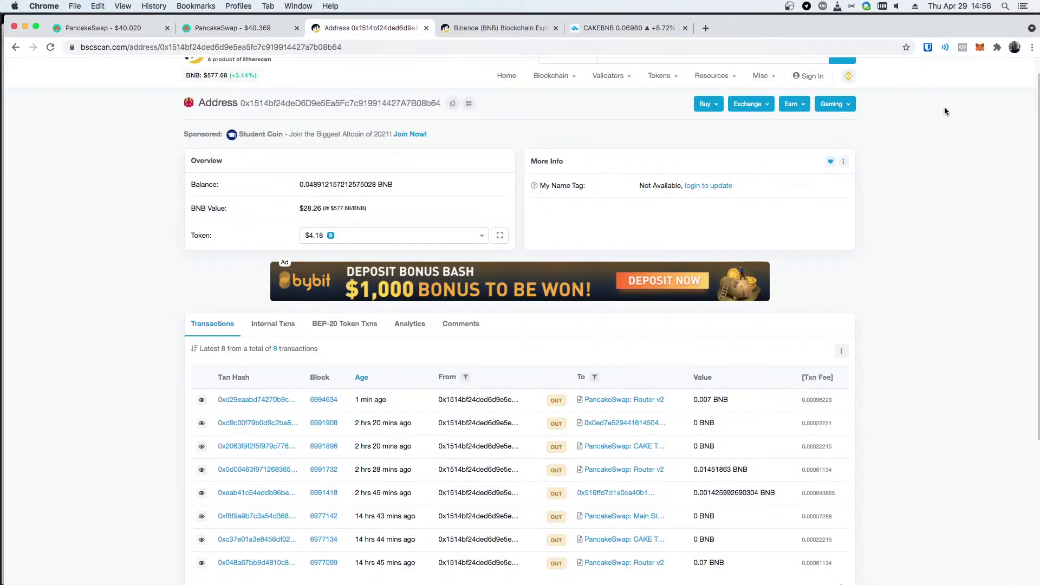
{"action": "scroll", "coordinate": [832, 185], "scroll_direction": "down", "scroll_amount": 5}
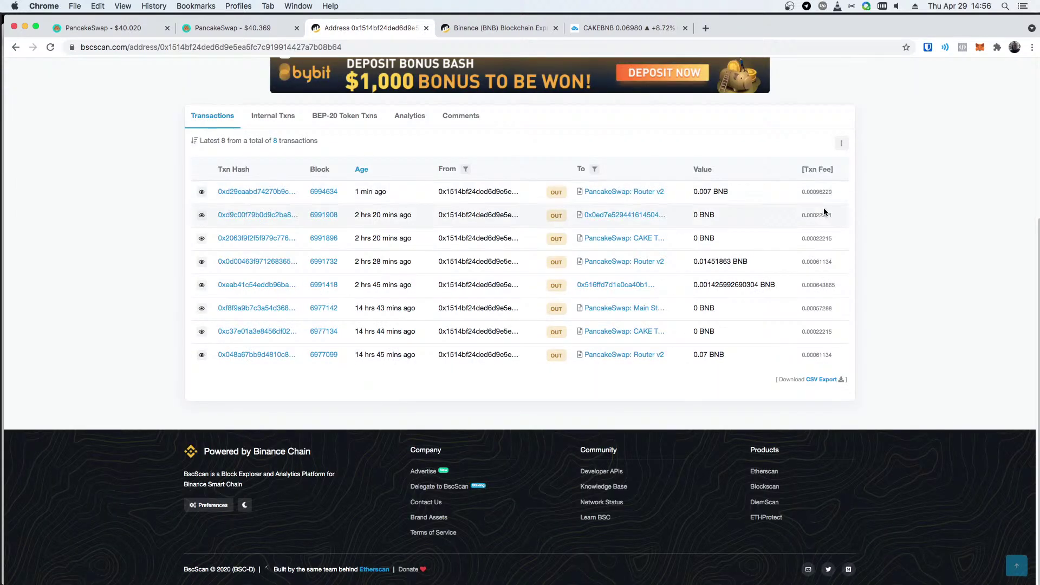
{"action": "scroll", "coordinate": [836, 194], "scroll_direction": "up", "scroll_amount": 2}
{"action": "scroll", "coordinate": [835, 194], "scroll_direction": "up", "scroll_amount": 2}
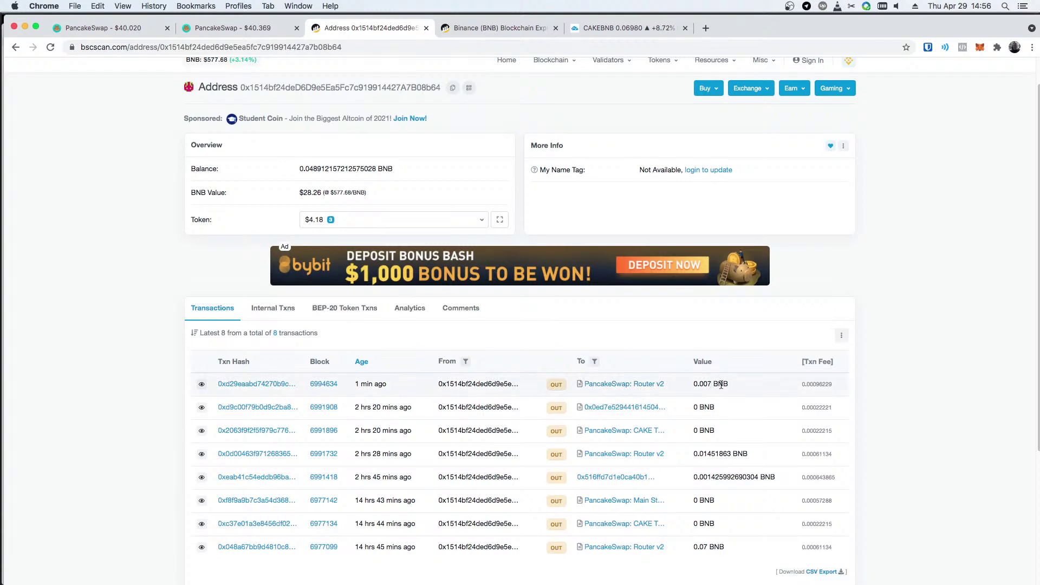
- Reload the address page to compare its BEP-20 token holdings, and review the updated transaction list
{"action": "left_click", "coordinate": [395, 221]}
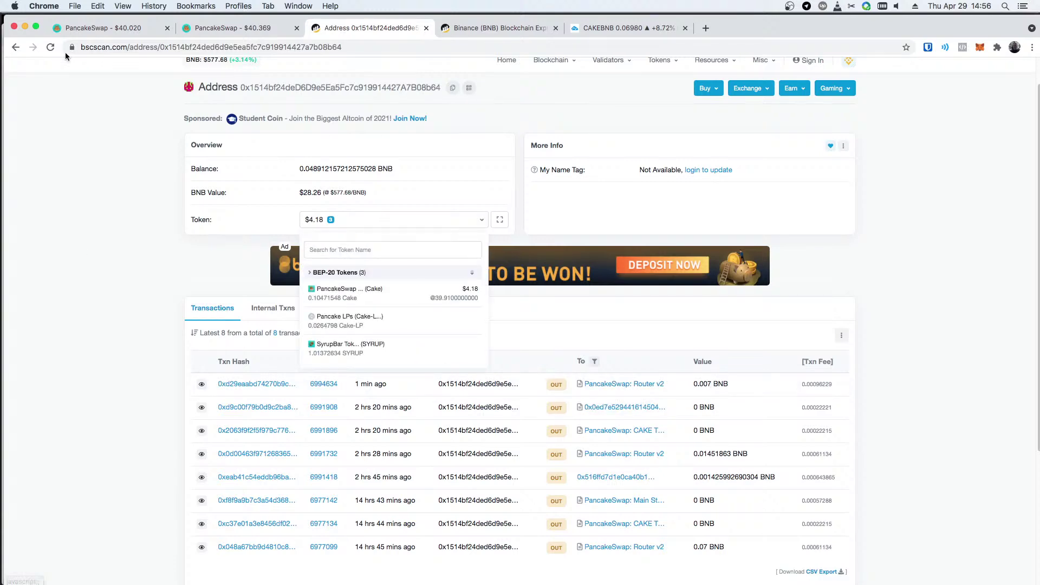
{"action": "left_click", "coordinate": [49, 47]}
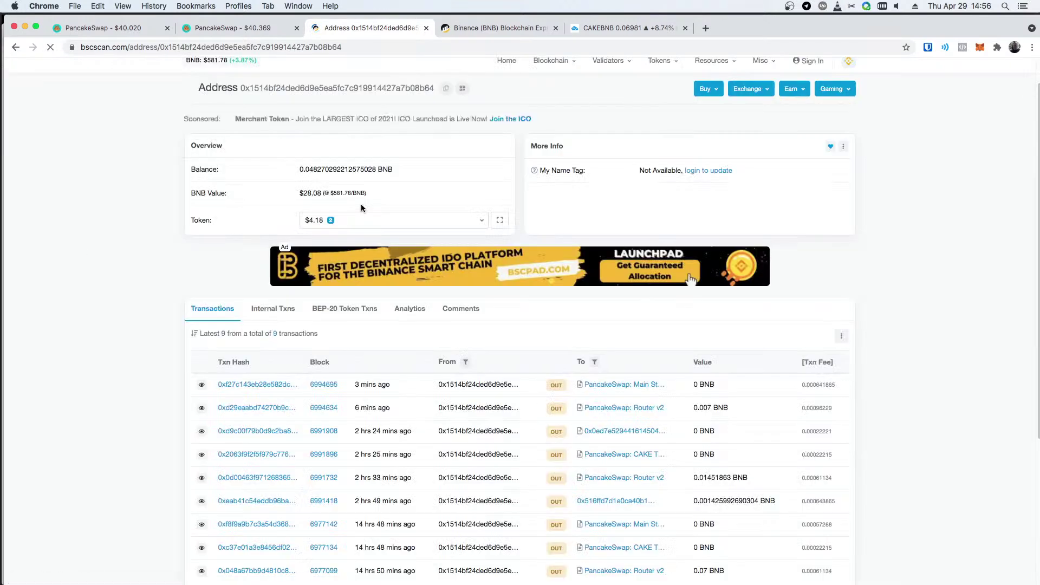
{"action": "left_click", "coordinate": [363, 227]}
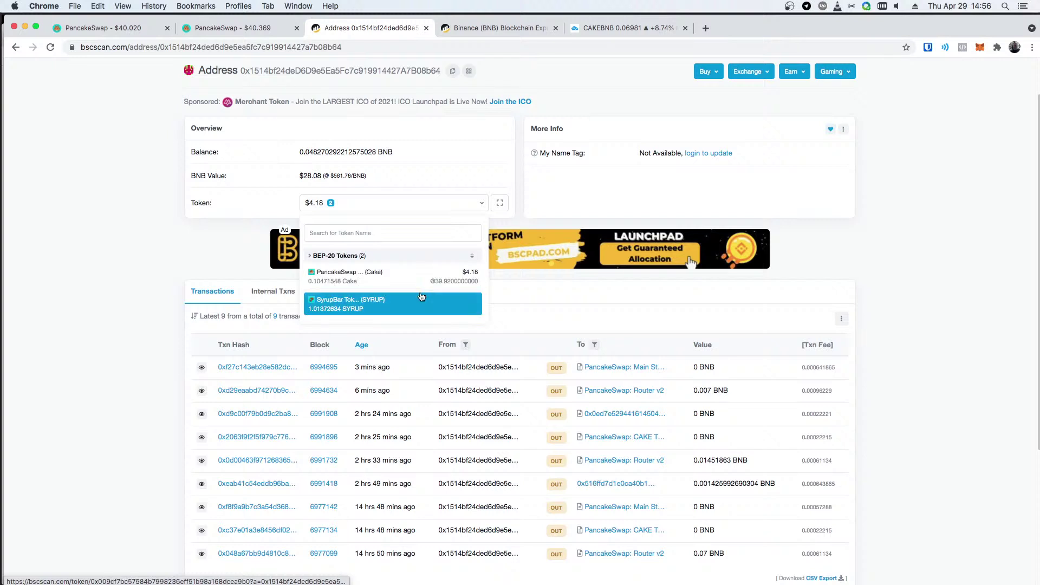
{"action": "scroll", "coordinate": [387, 279], "scroll_direction": "down", "scroll_amount": 1}
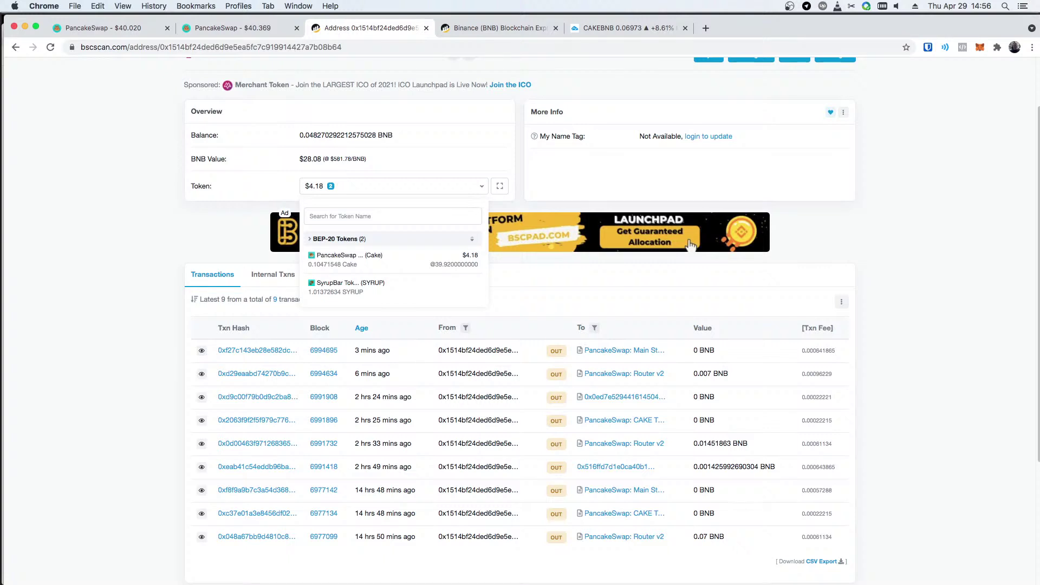
{"action": "left_click", "coordinate": [142, 264]}
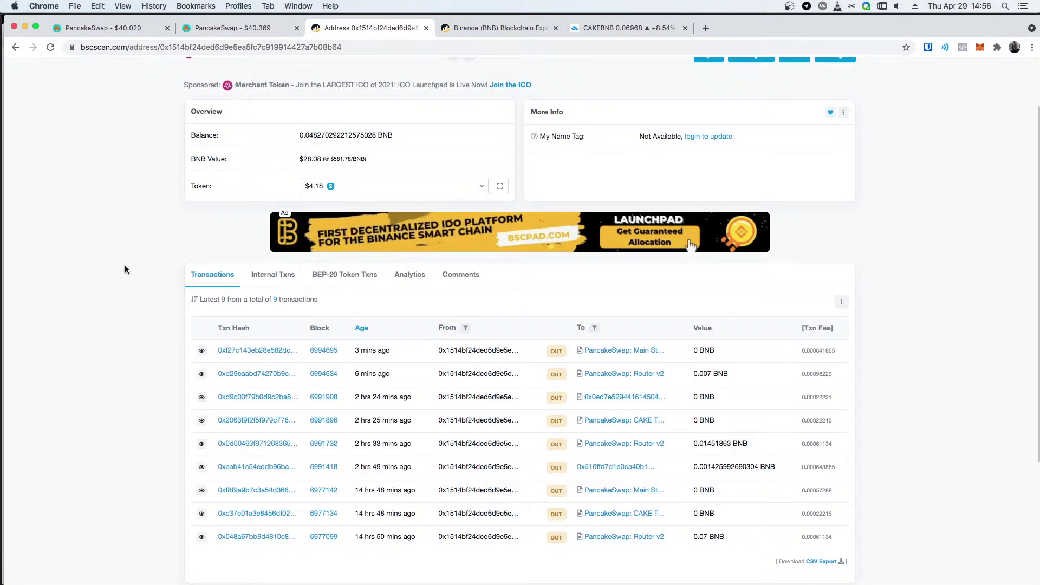
{"action": "scroll", "coordinate": [124, 270], "scroll_direction": "down", "scroll_amount": 5}
{"action": "scroll", "coordinate": [332, 346], "scroll_direction": "up", "scroll_amount": 10}
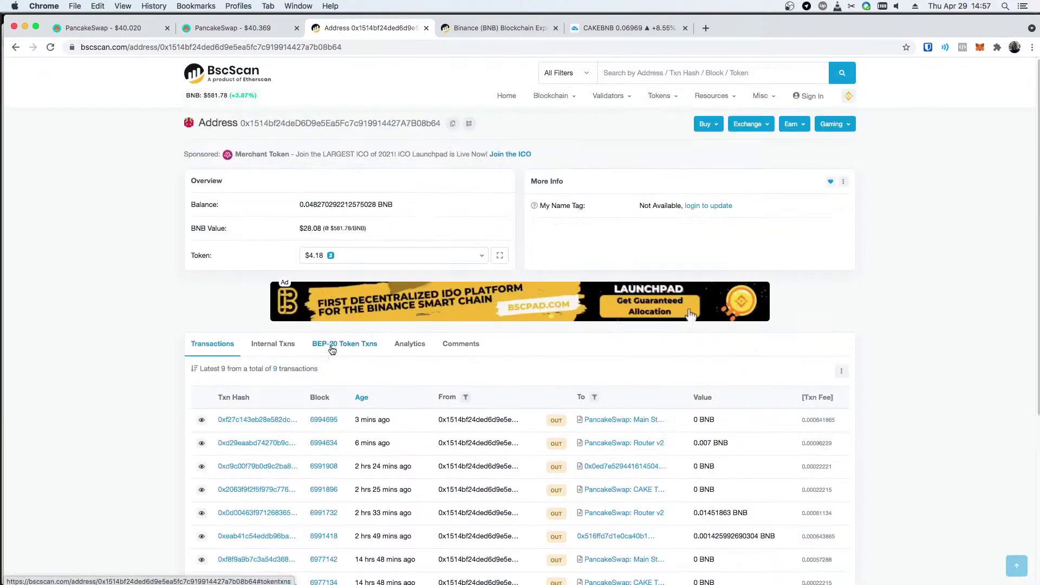